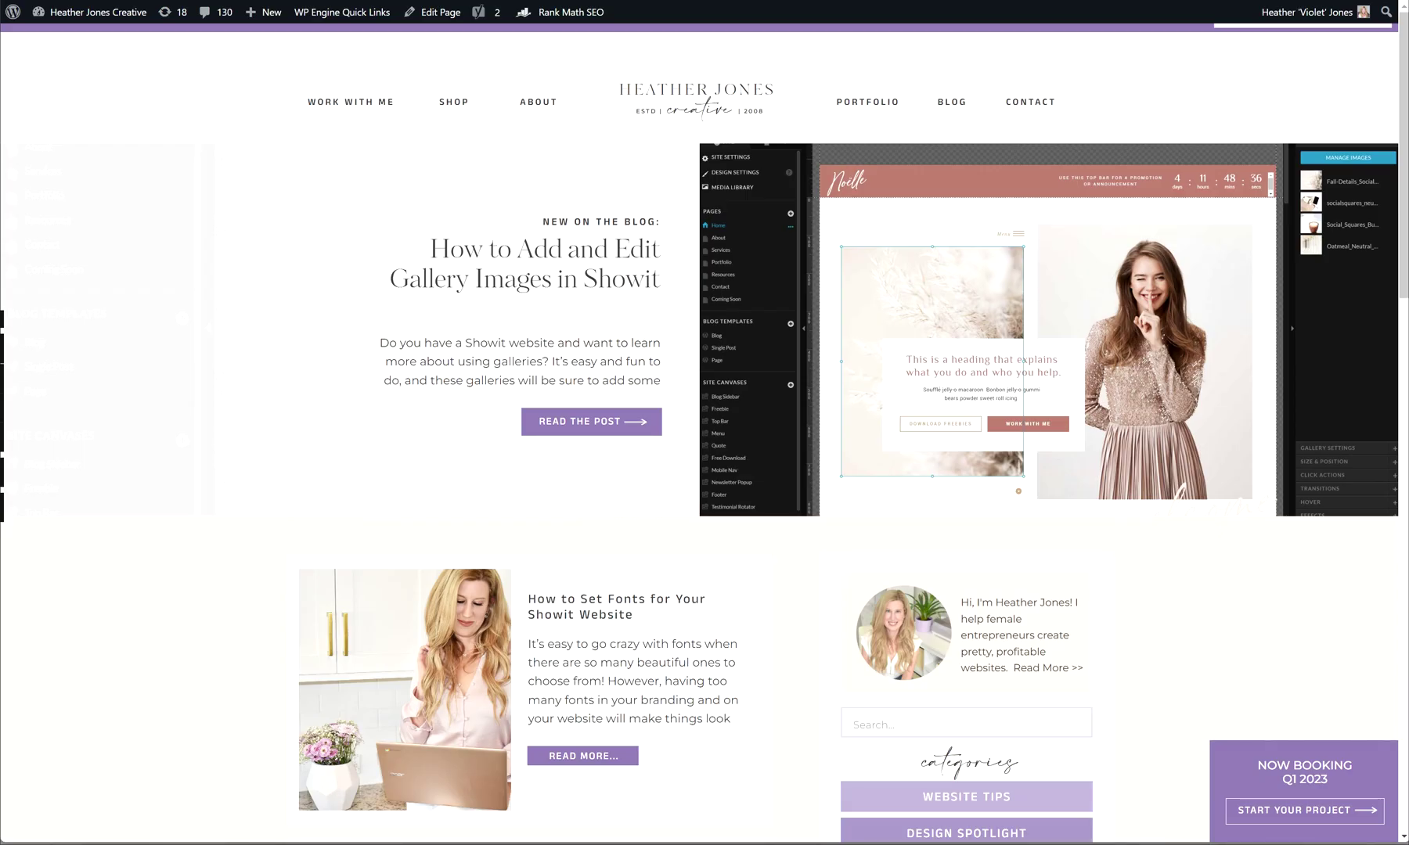
Return to the live Showit site's home page using the header logo.
{"action": "left_click", "coordinate": [688, 98]}
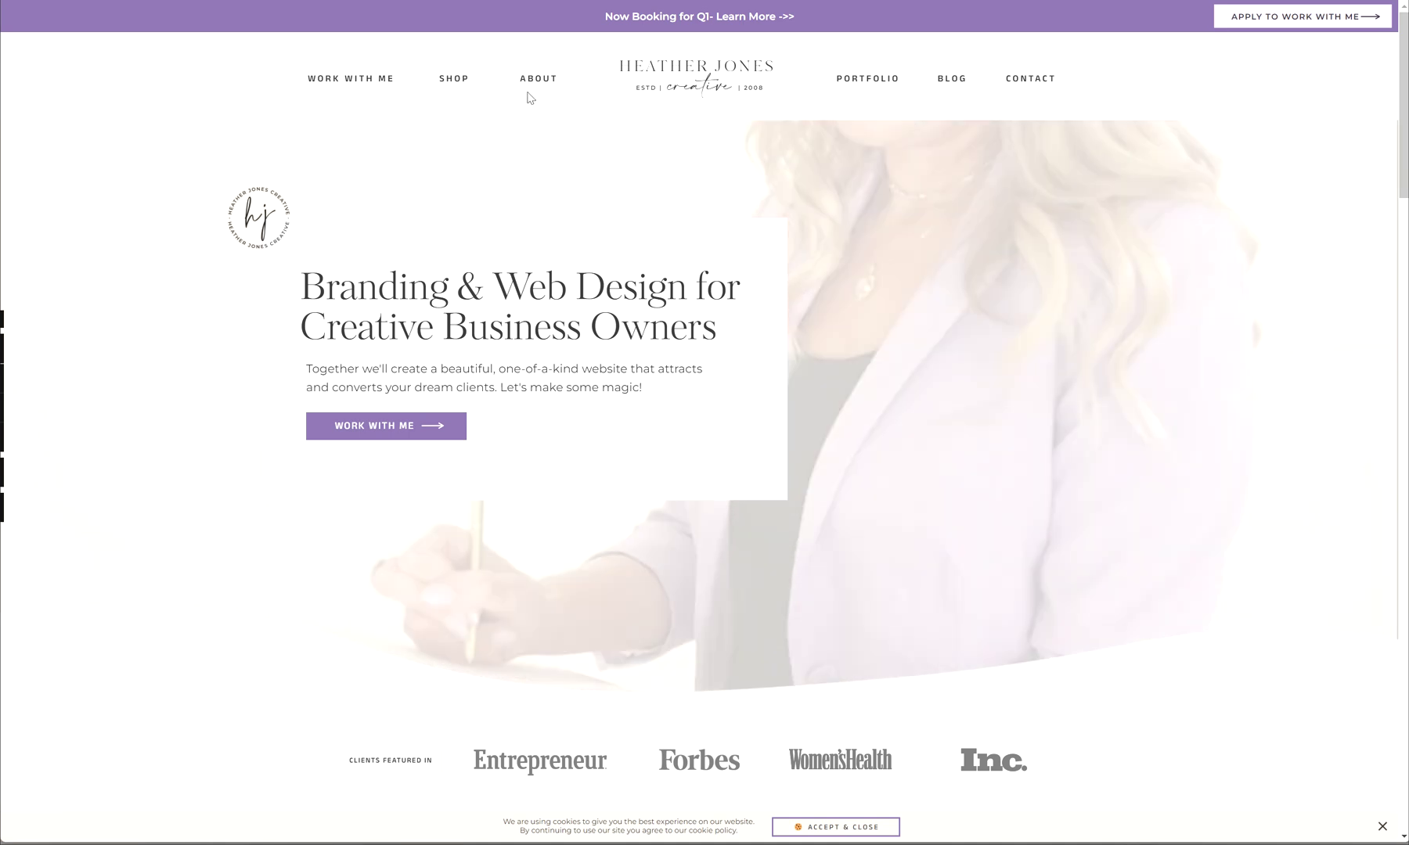
Open the BLOG page and look through its featured post, recent posts and categories sidebar.
{"action": "left_click", "coordinate": [953, 80]}
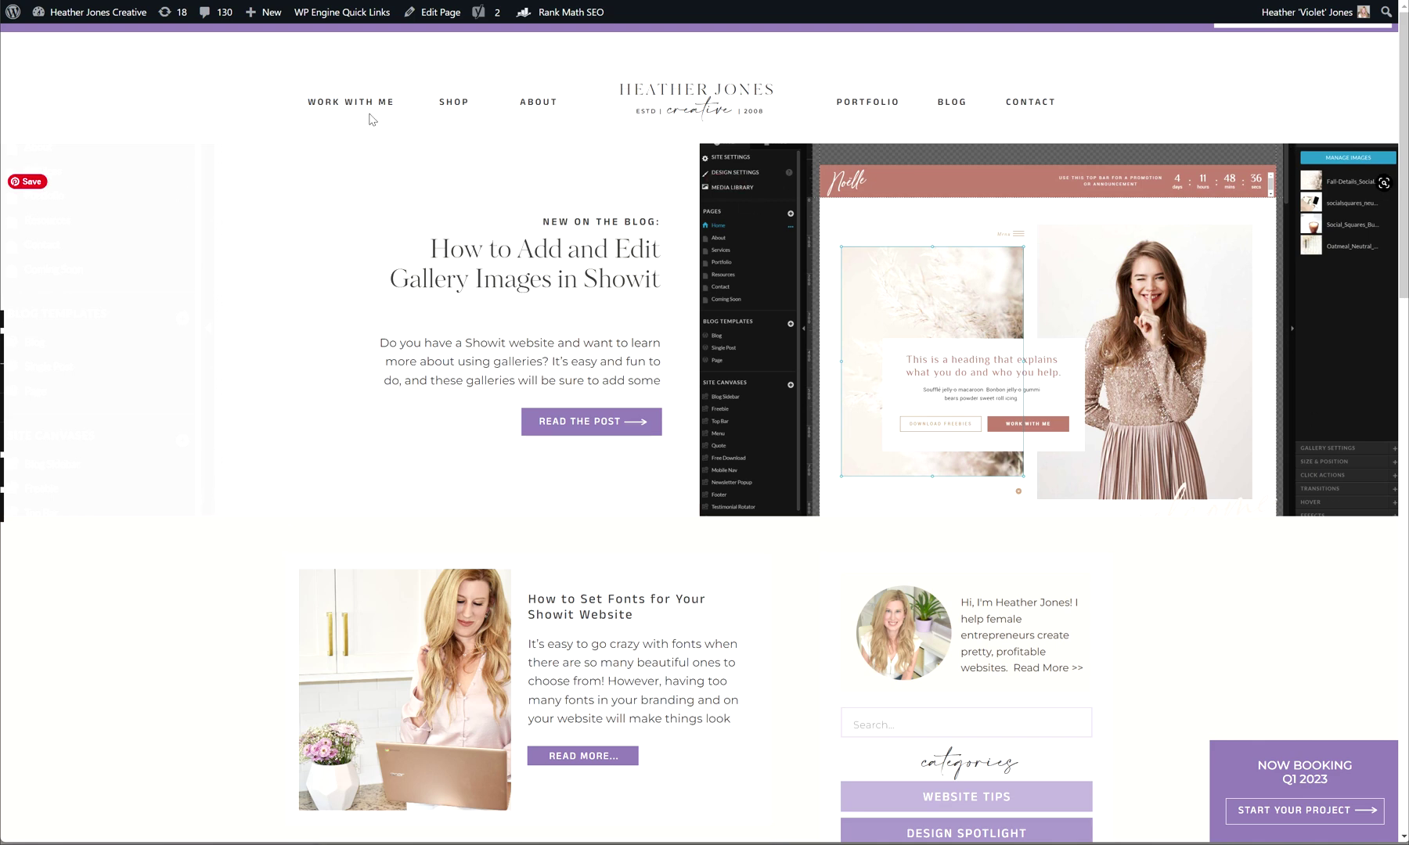
{"action": "scroll", "coordinate": [916, 317], "scroll_direction": "down", "scroll_amount": 5}
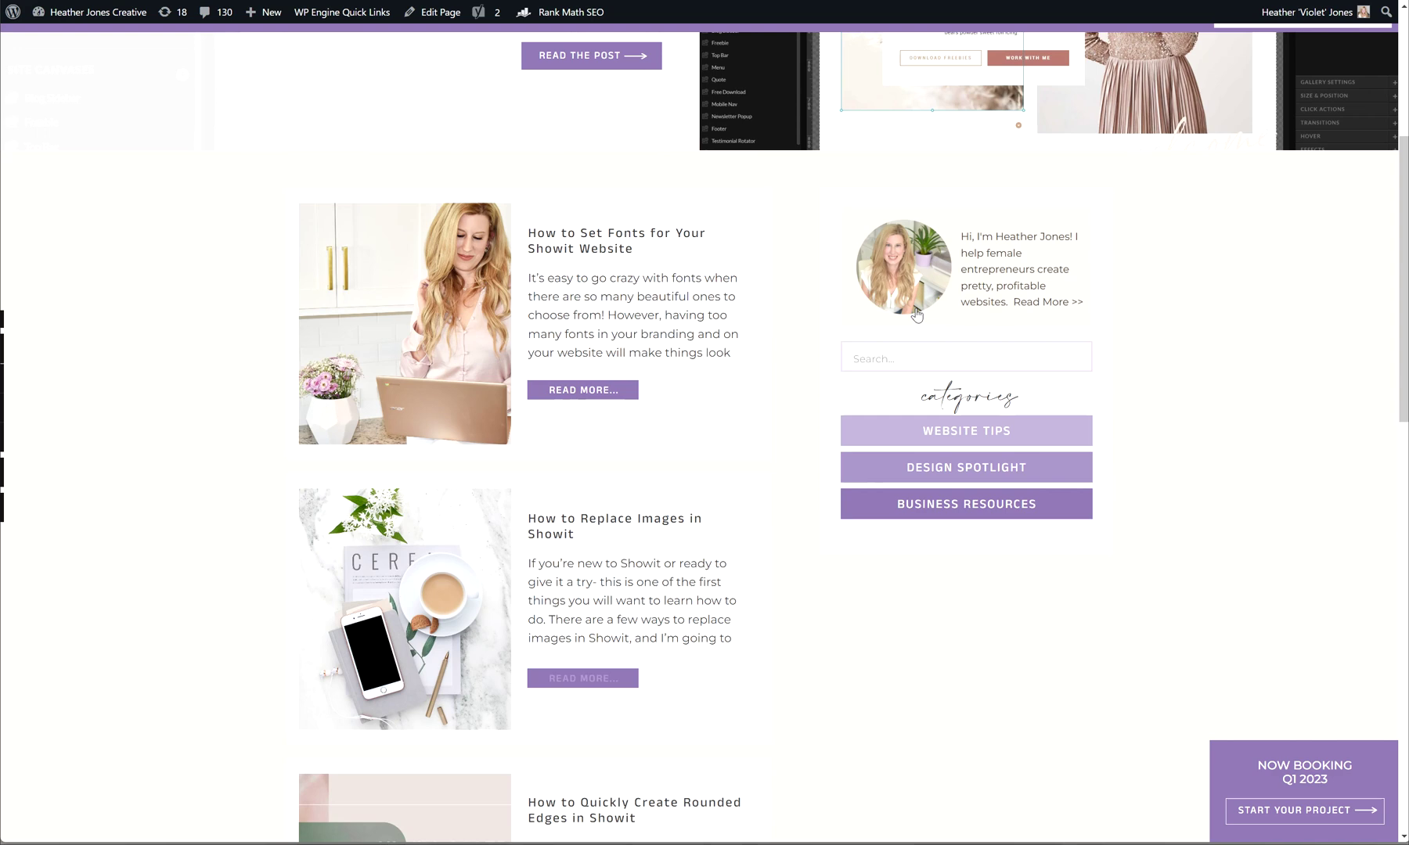
{"action": "scroll", "coordinate": [792, 354], "scroll_direction": "down", "scroll_amount": 6}
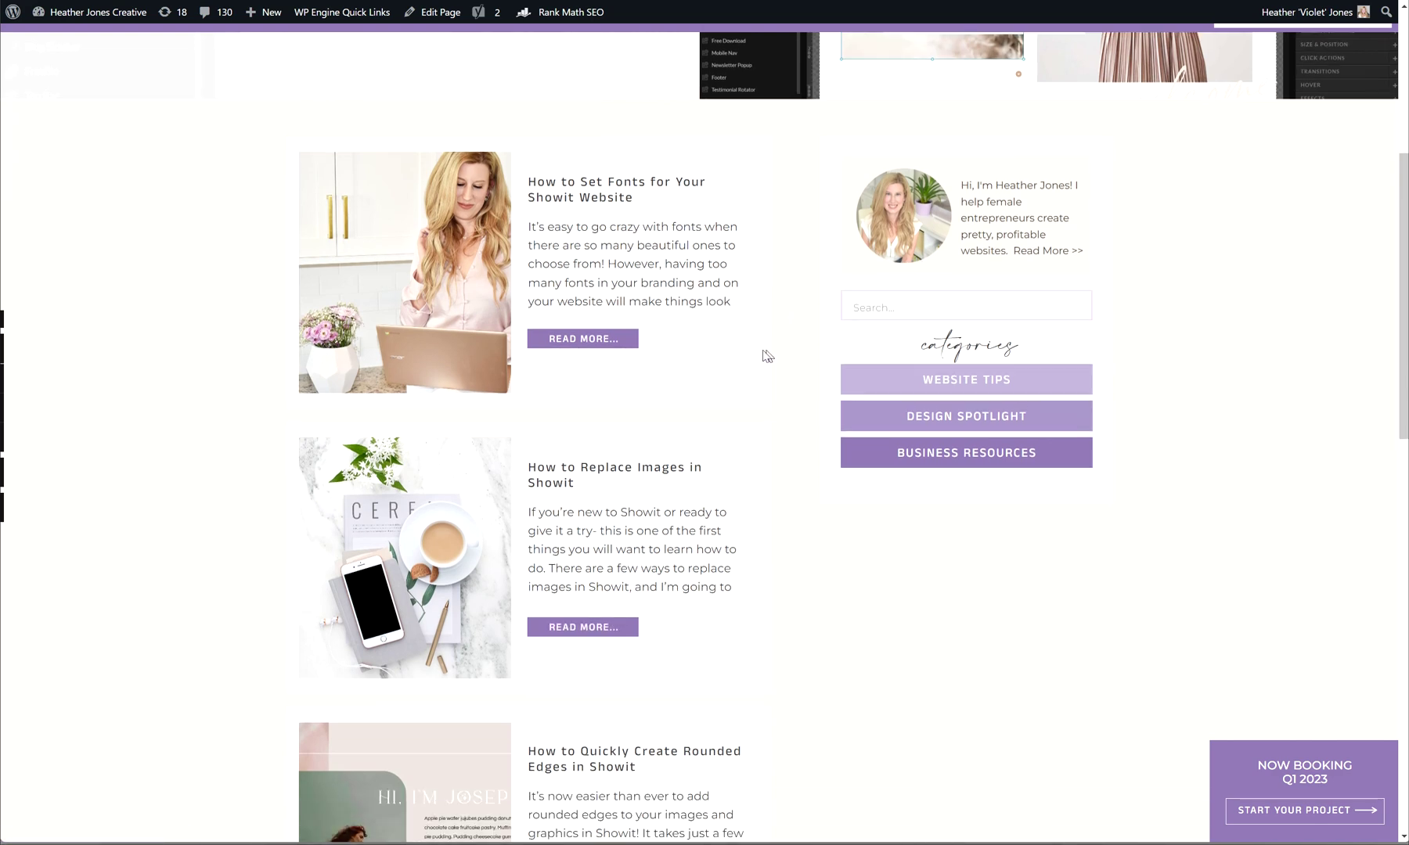
{"action": "scroll", "coordinate": [773, 359], "scroll_direction": "down", "scroll_amount": 5}
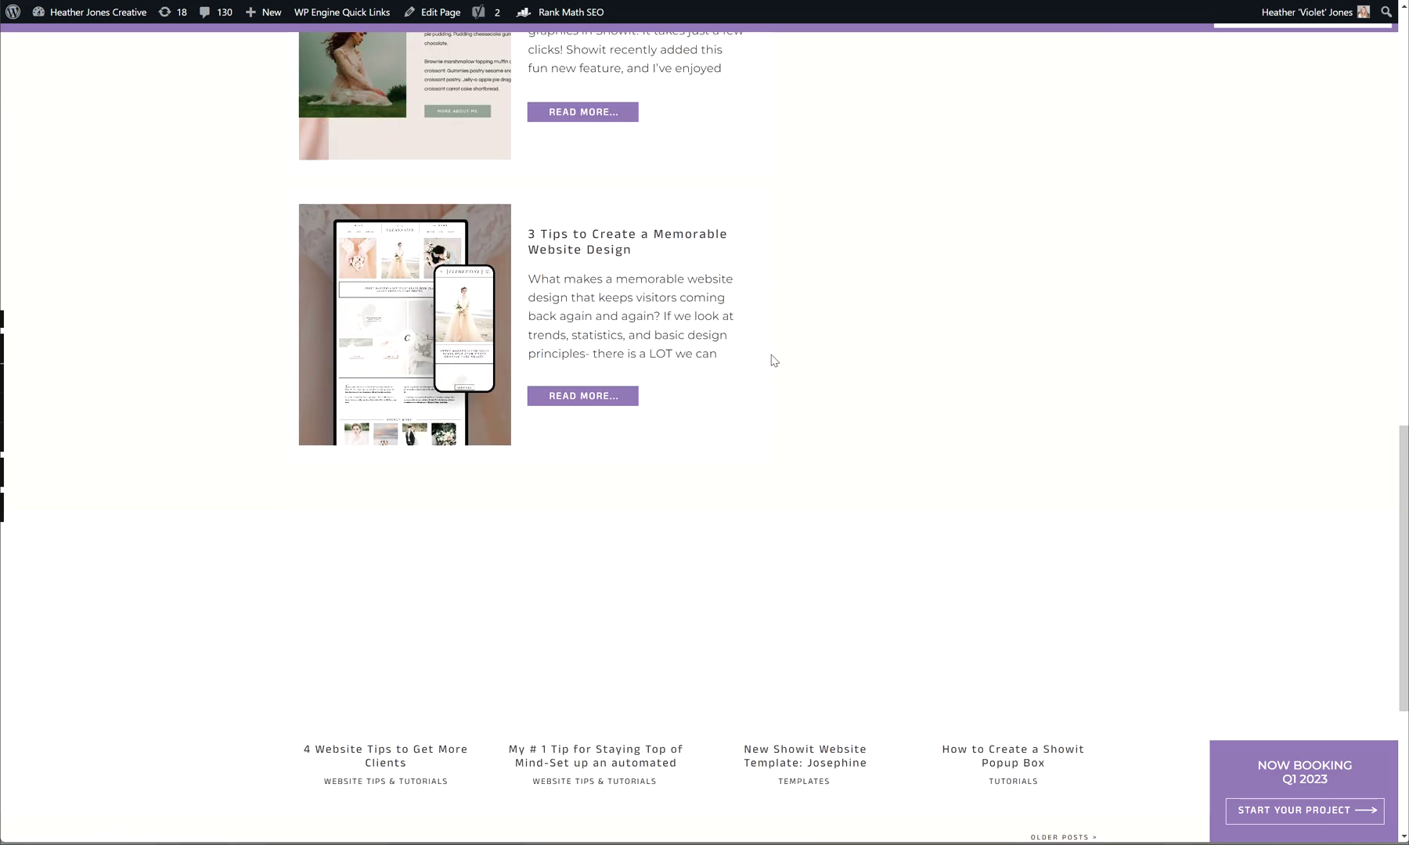
{"action": "scroll", "coordinate": [795, 423], "scroll_direction": "down", "scroll_amount": 2}
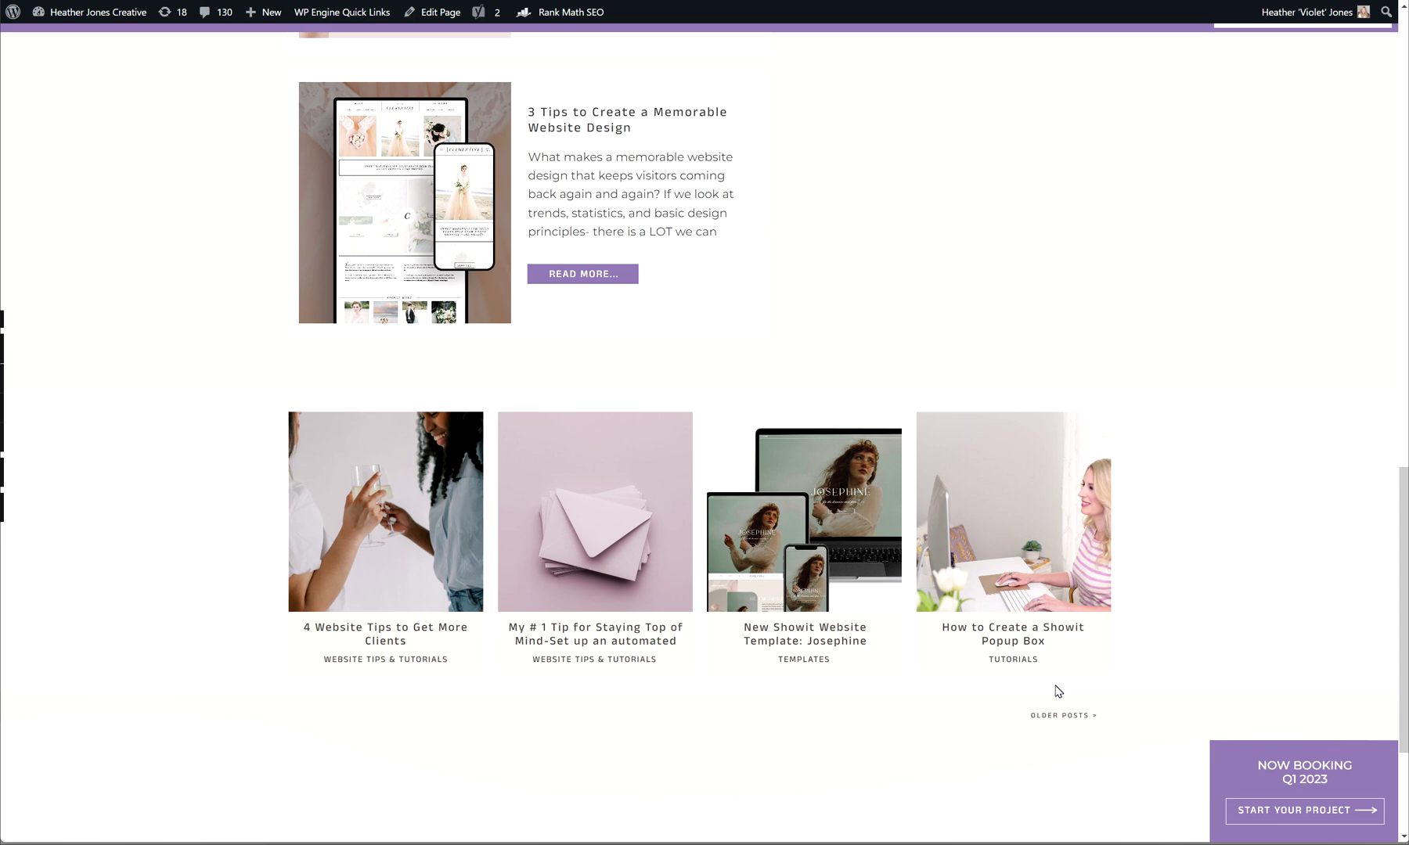
{"action": "scroll", "coordinate": [1076, 661], "scroll_direction": "up", "scroll_amount": 15}
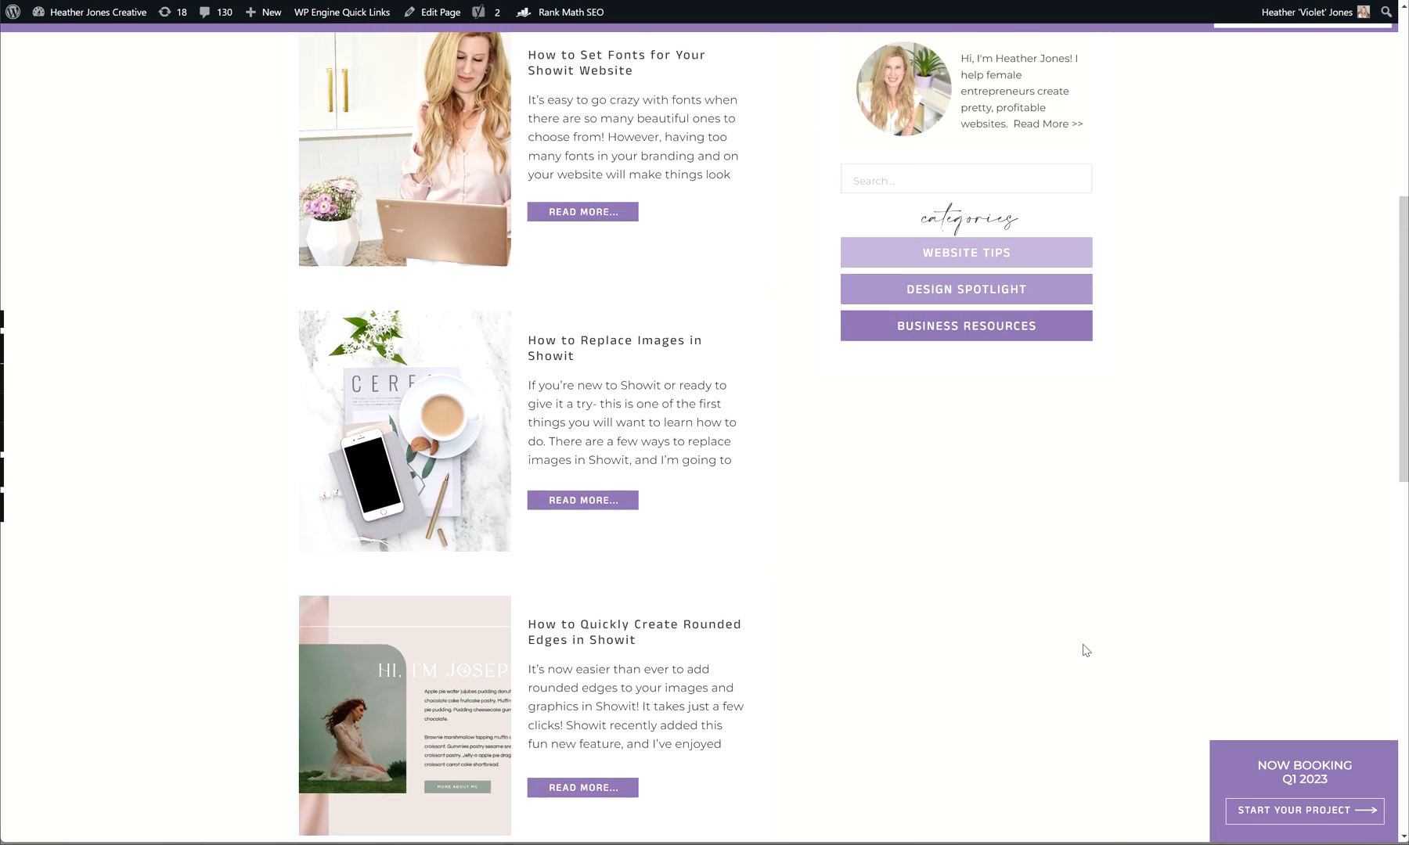
{"action": "scroll", "coordinate": [1127, 531], "scroll_direction": "down", "scroll_amount": 3}
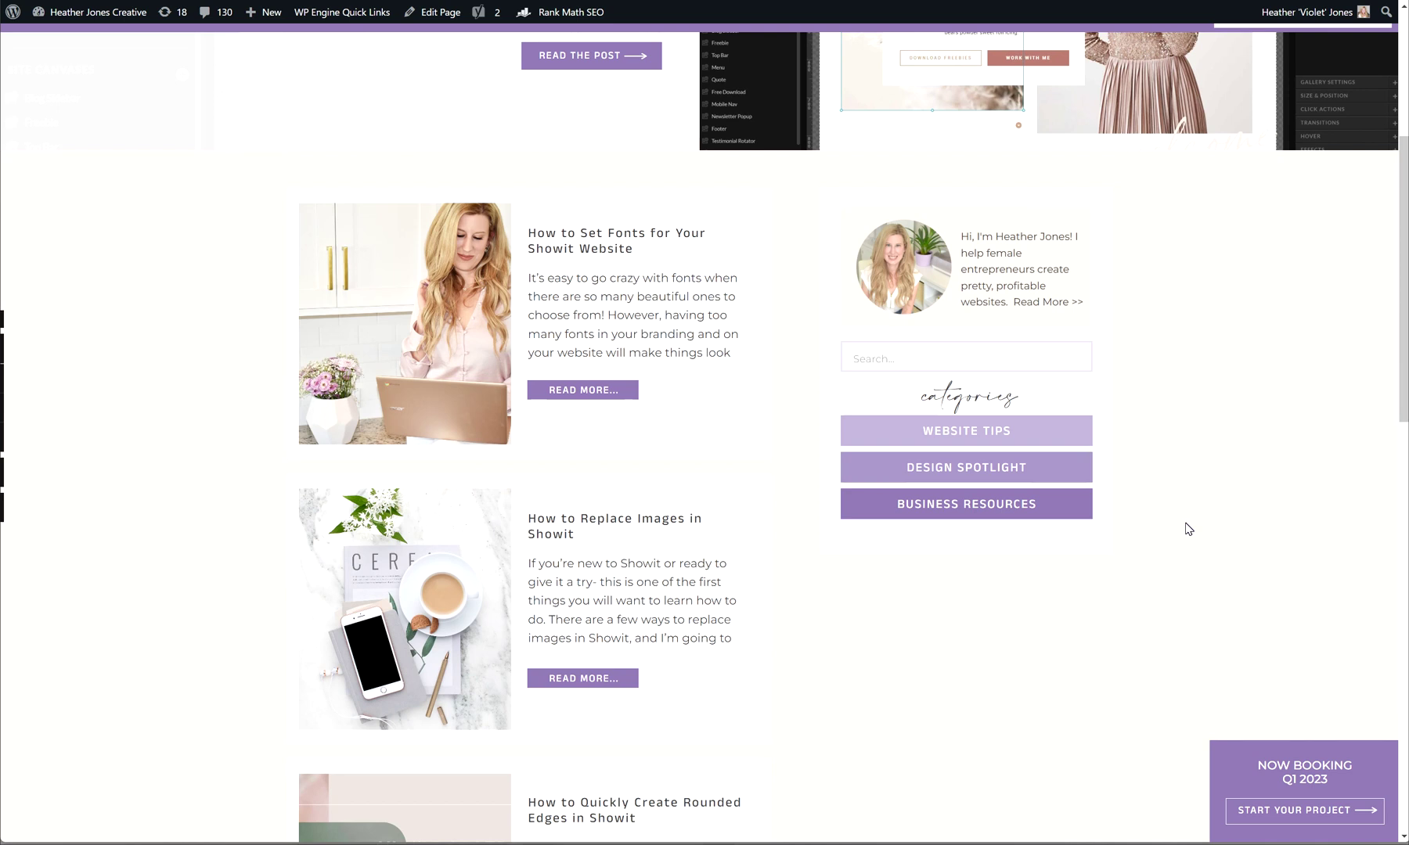
{"action": "scroll", "coordinate": [1188, 529], "scroll_direction": "down", "scroll_amount": 2}
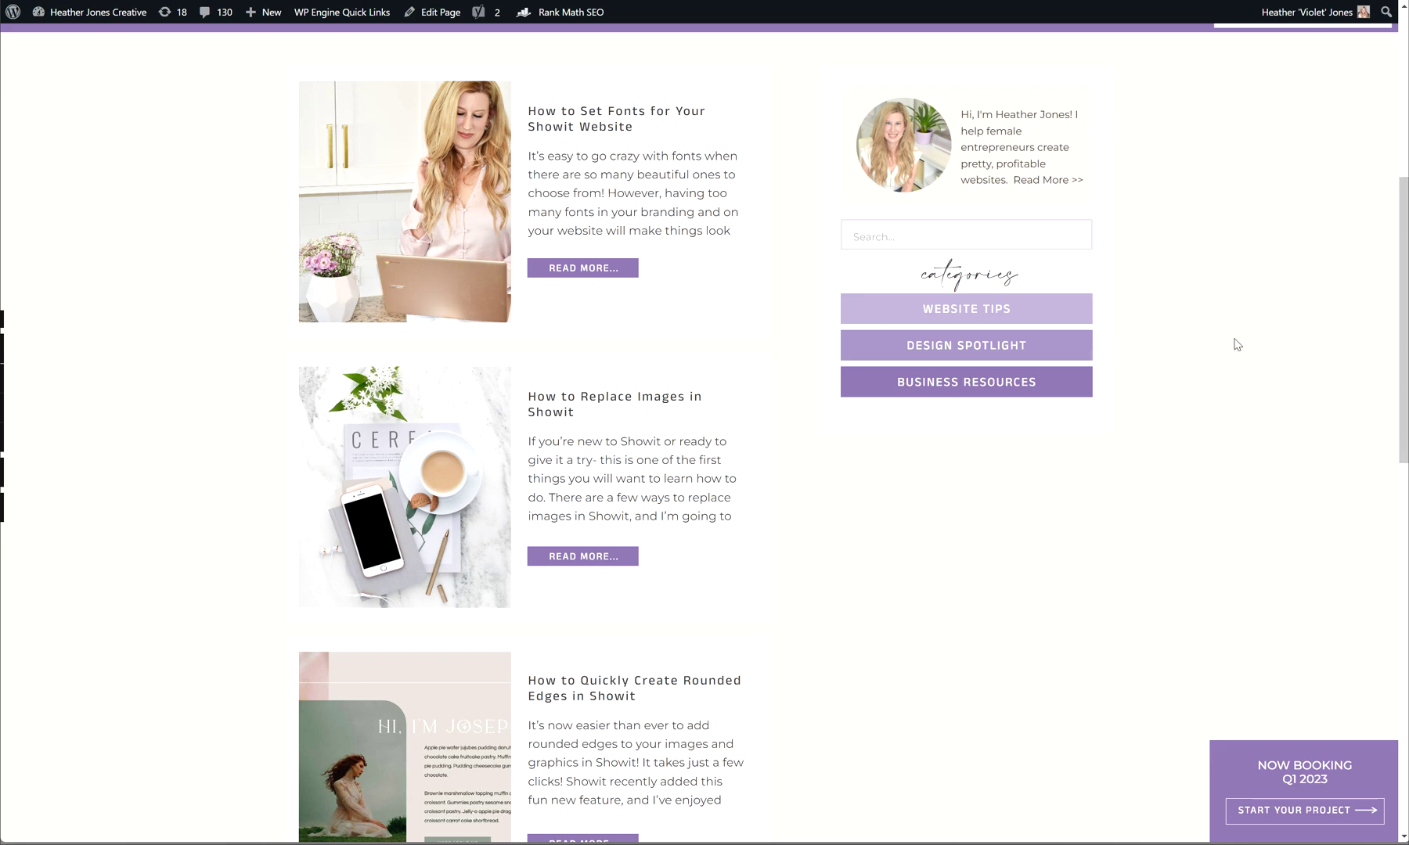
{"action": "scroll", "coordinate": [1244, 348], "scroll_direction": "up", "scroll_amount": 6}
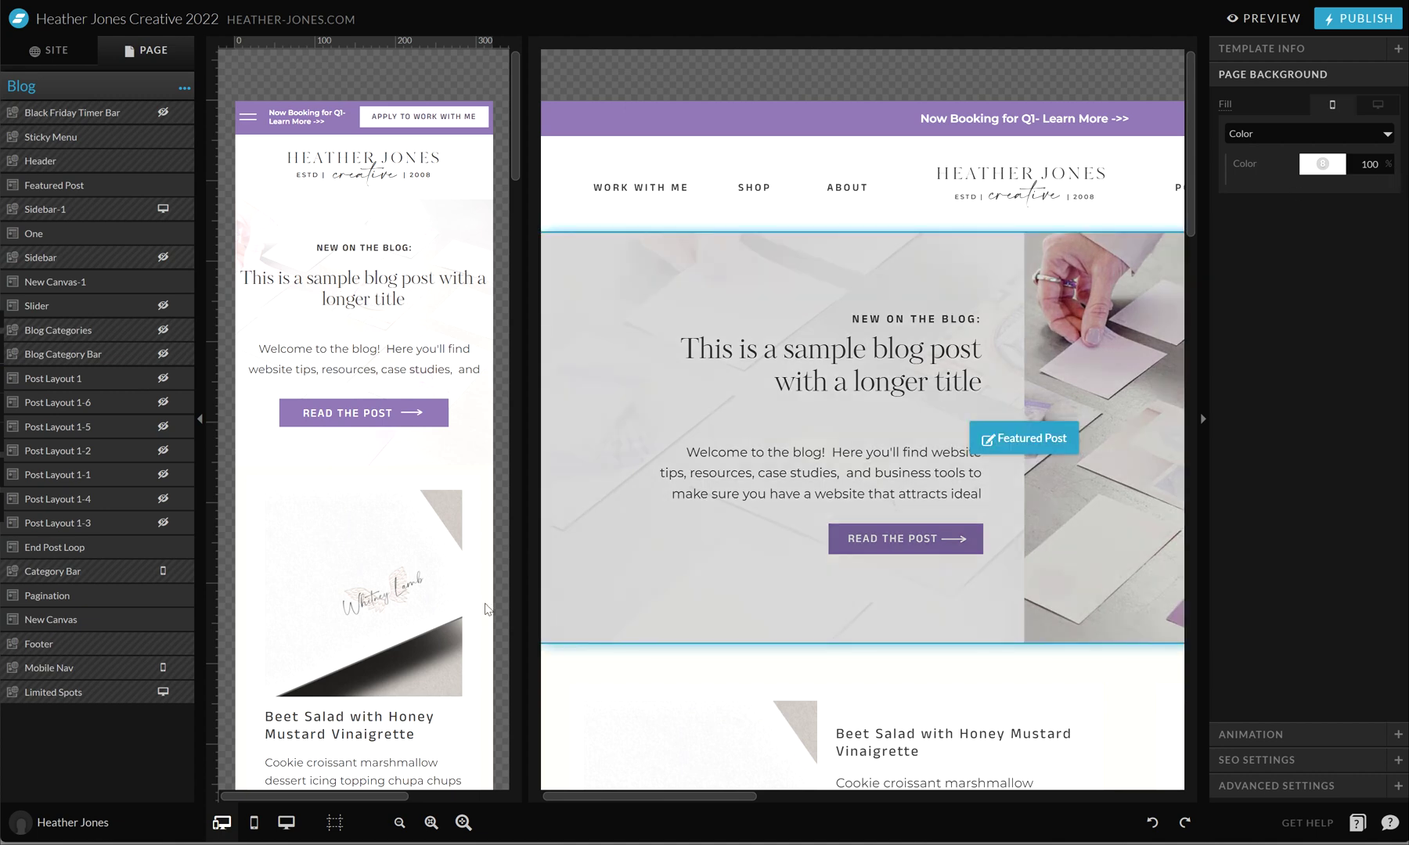
Switch the Blog design to desktop-only view and select the Featured Post canvas to view its settings.
{"action": "left_click", "coordinate": [287, 822]}
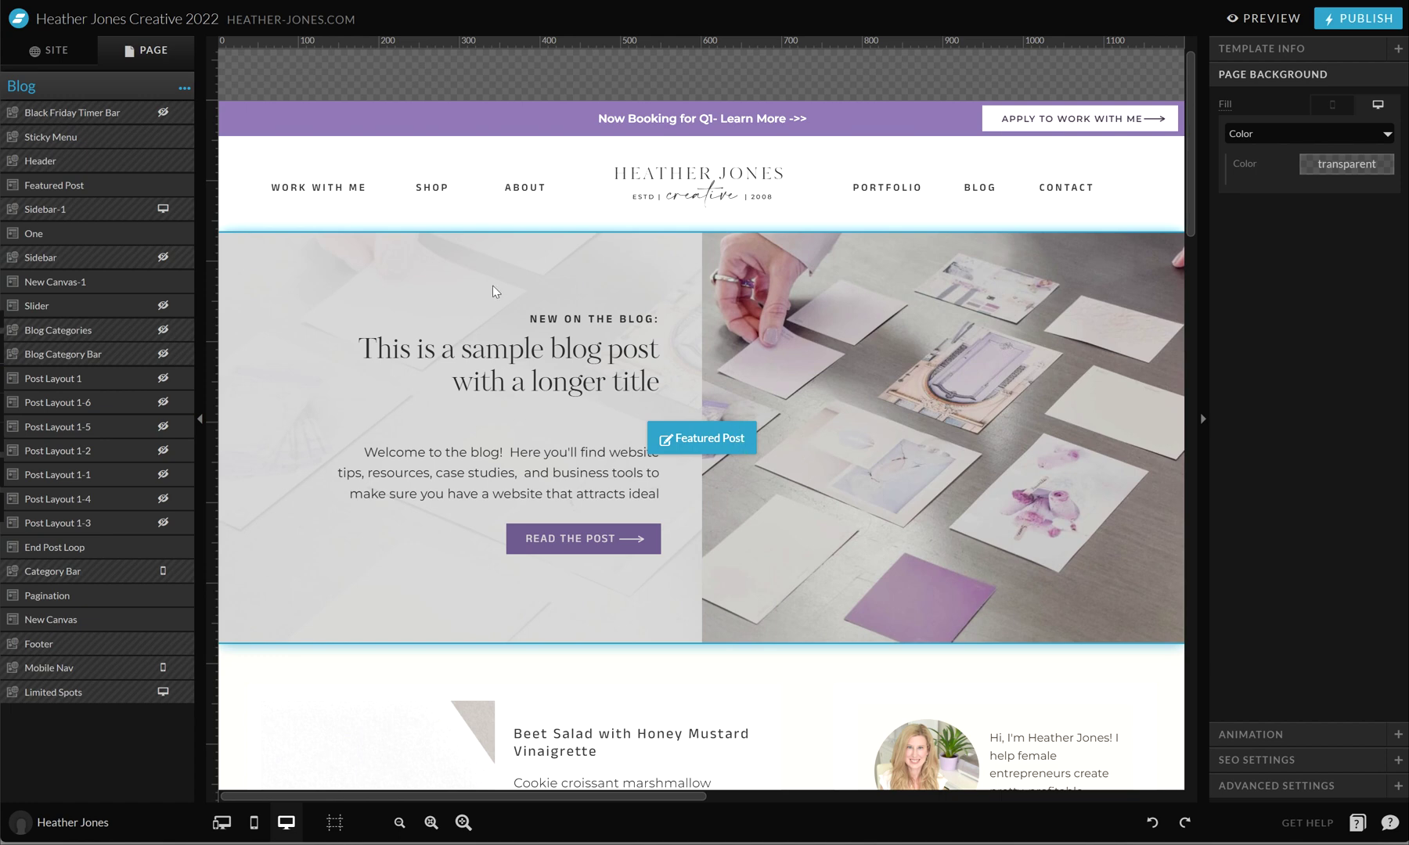
{"action": "scroll", "coordinate": [973, 483], "scroll_direction": "down", "scroll_amount": 6}
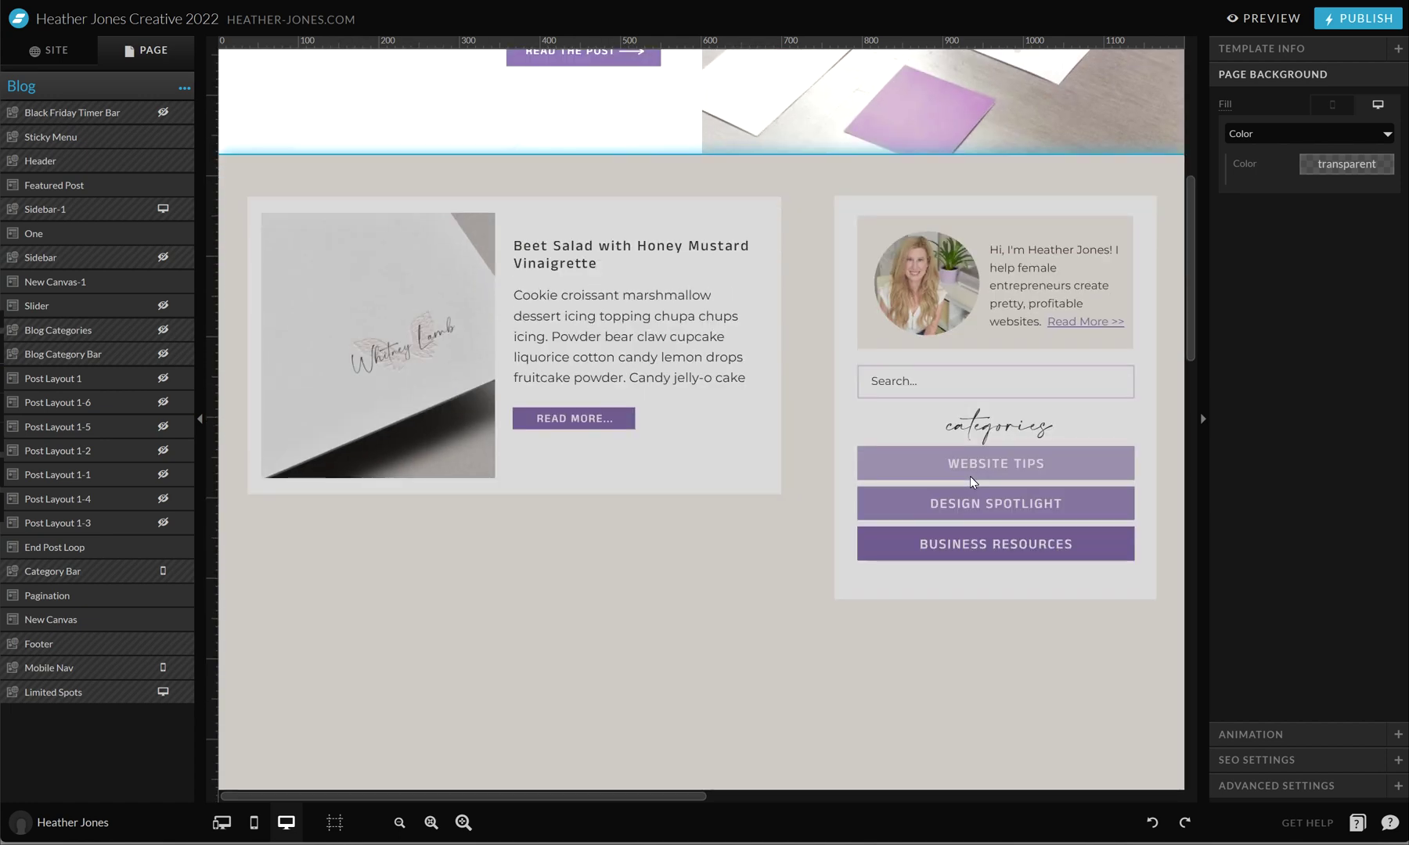
{"action": "scroll", "coordinate": [709, 329], "scroll_direction": "down", "scroll_amount": 5}
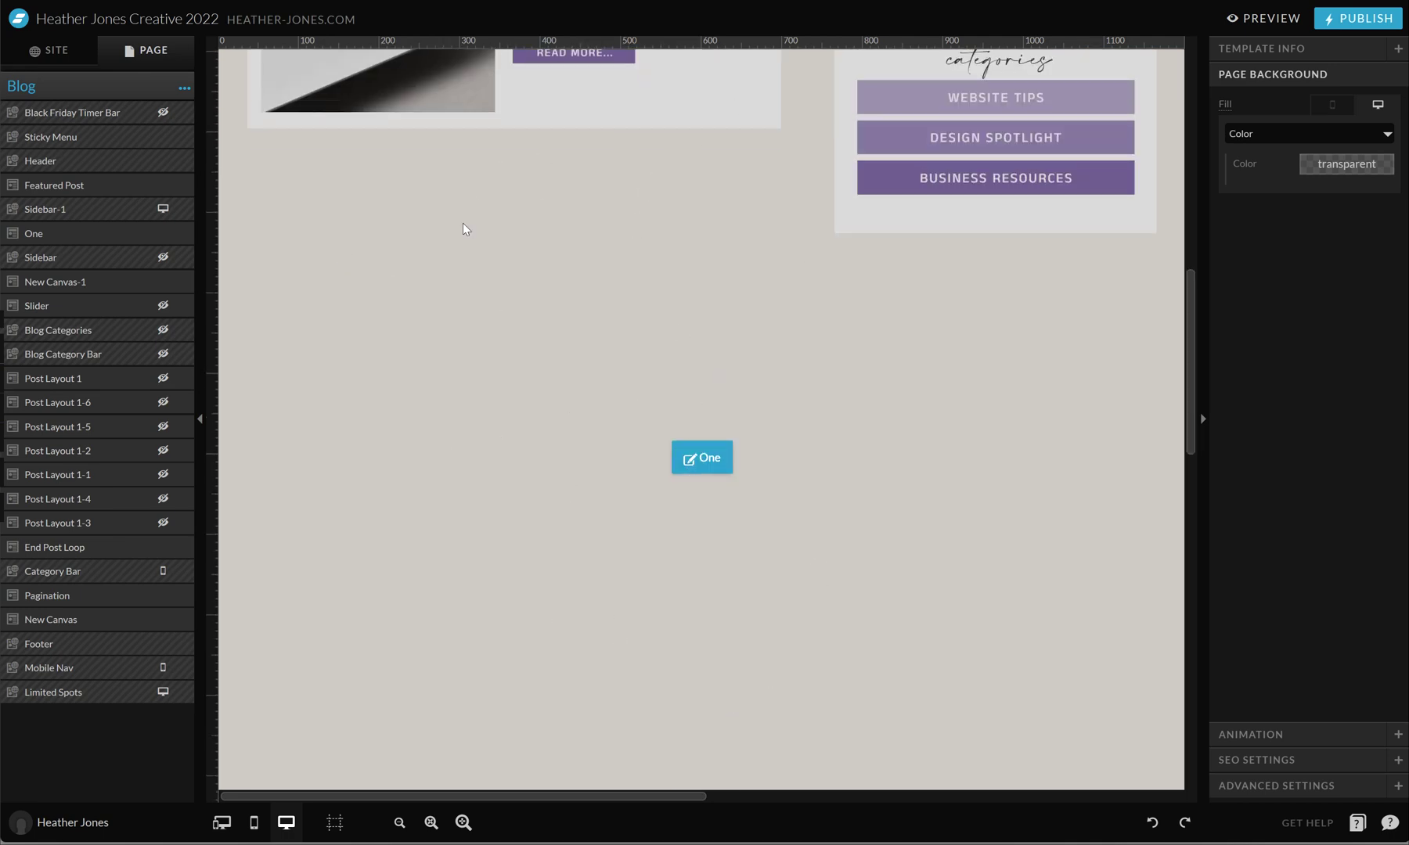
{"action": "scroll", "coordinate": [973, 488], "scroll_direction": "up", "scroll_amount": 9}
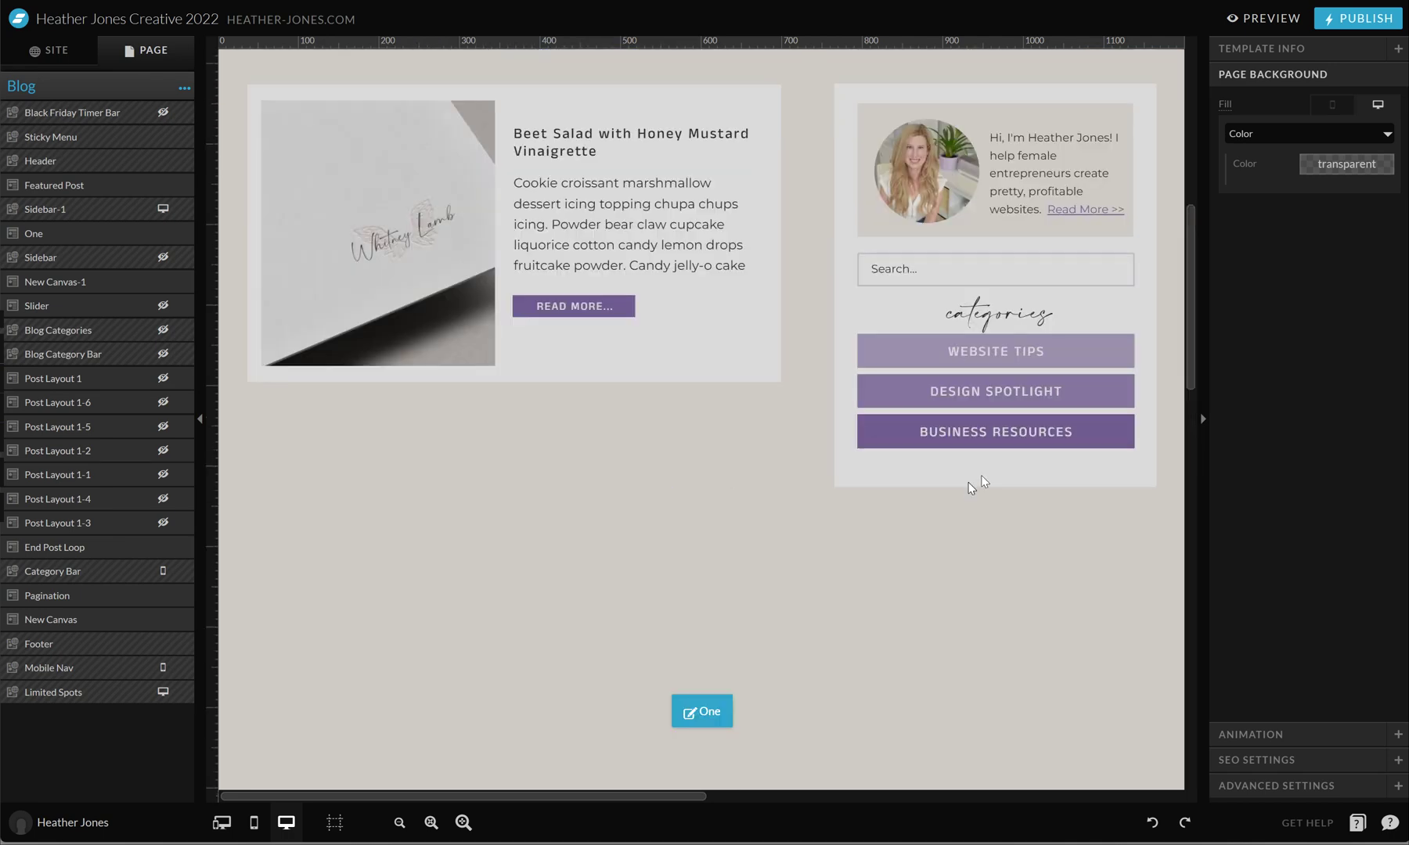
{"action": "left_click", "coordinate": [711, 321]}
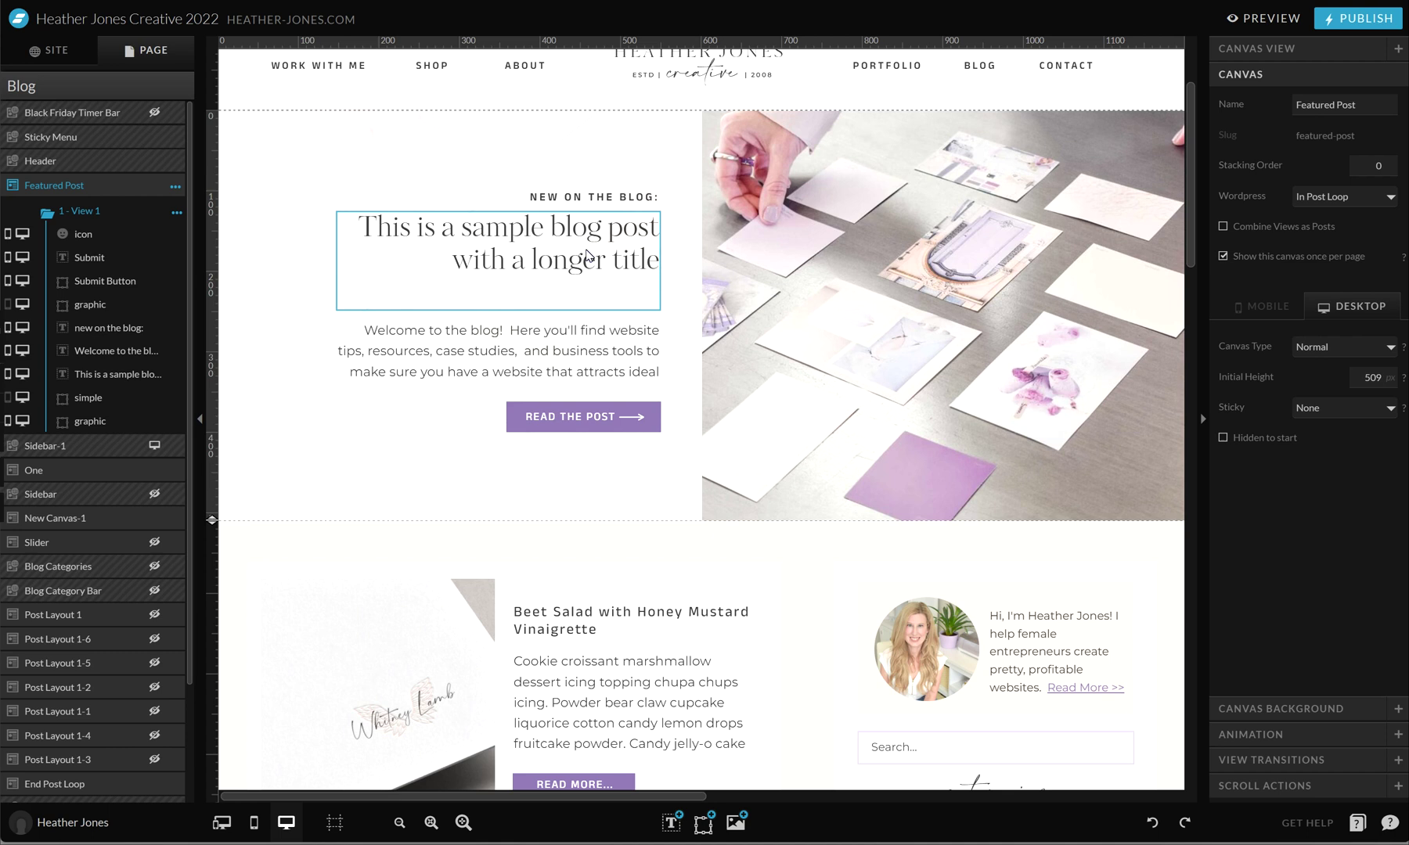
Inspect the Featured Post's title, excerpt, photo and READ THE POST placeholders one by one.
{"action": "left_click", "coordinate": [589, 257]}
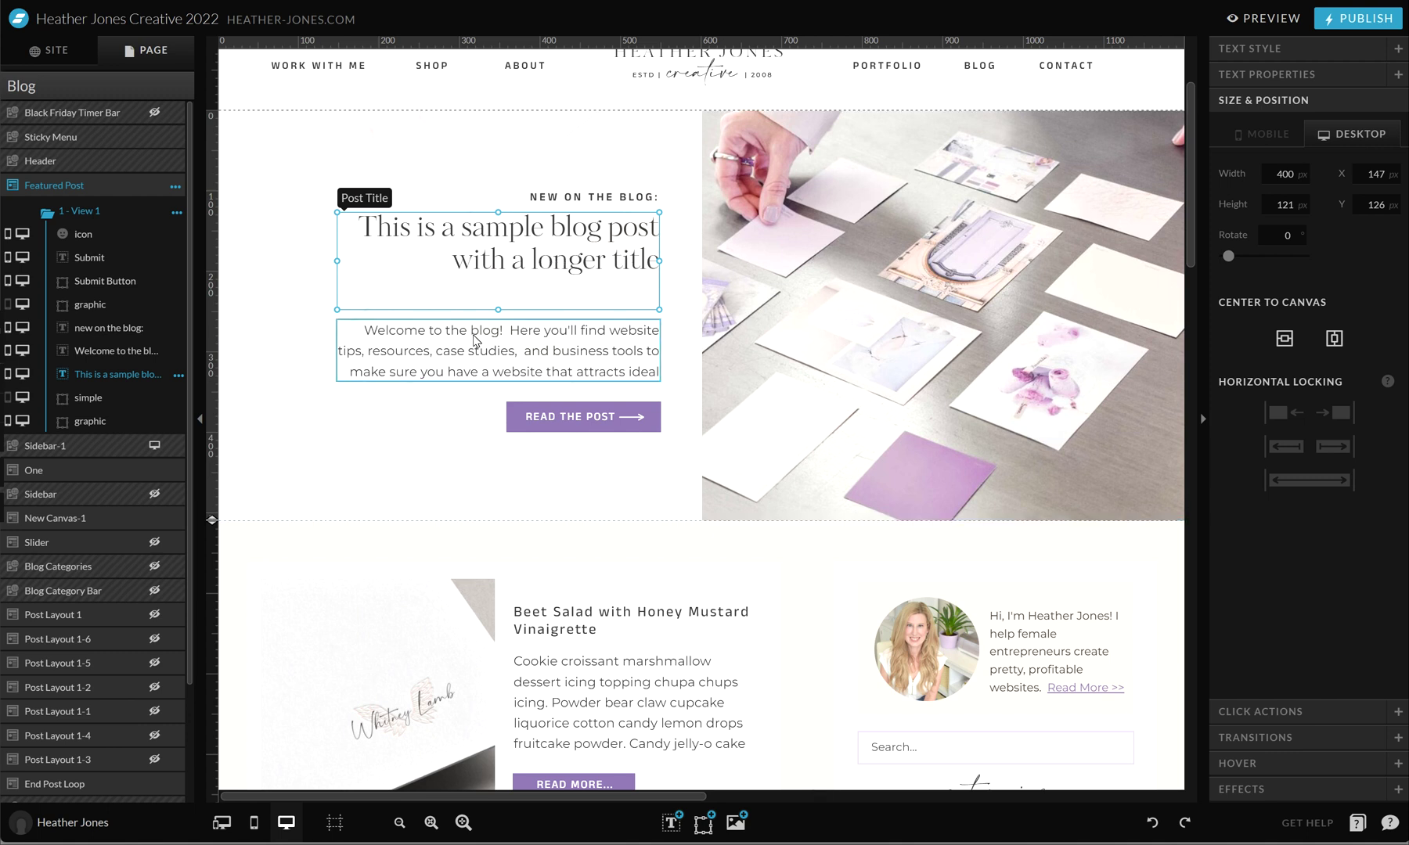
{"action": "left_click", "coordinate": [470, 332]}
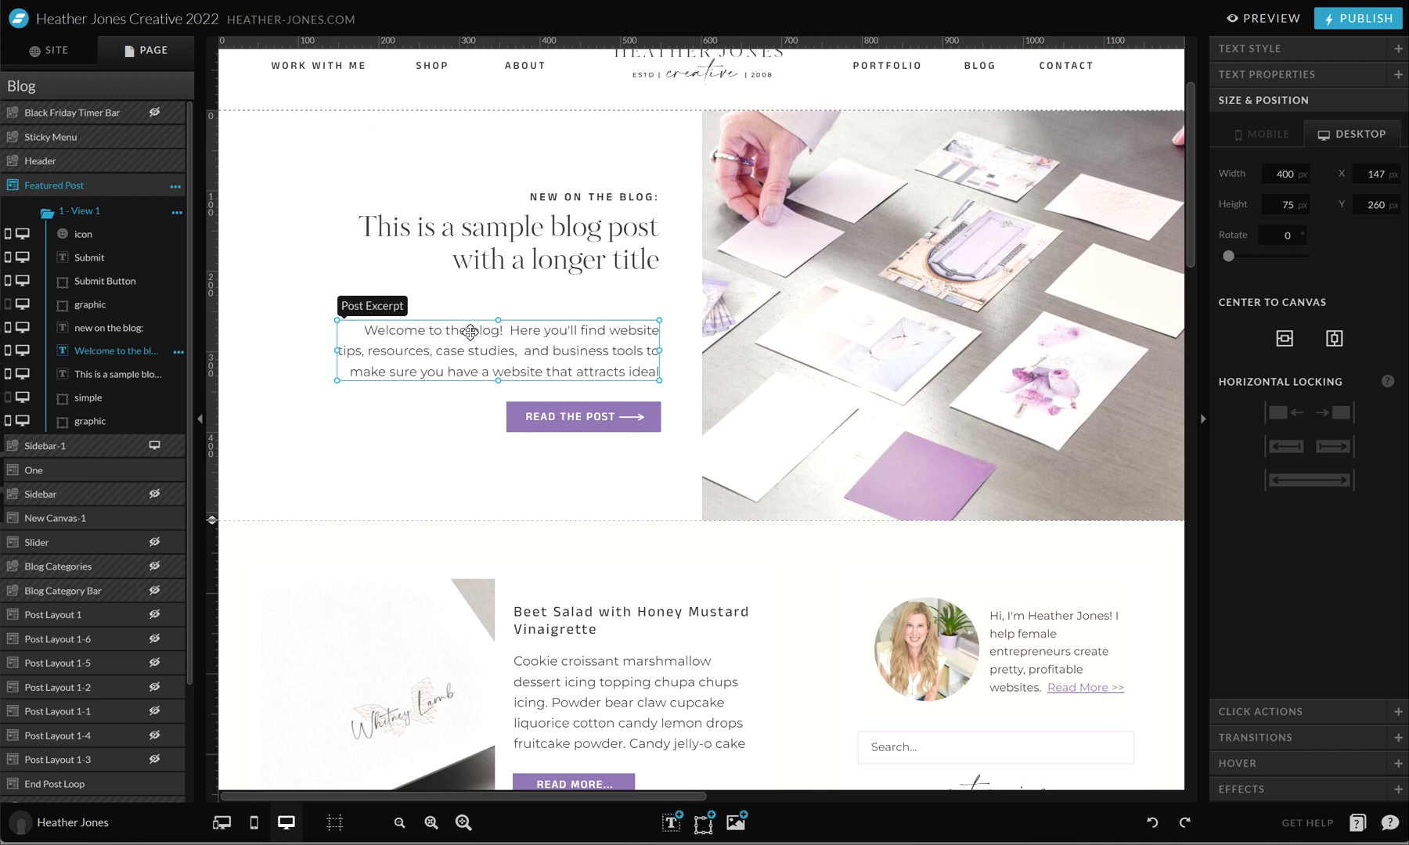
{"action": "left_click", "coordinate": [760, 265]}
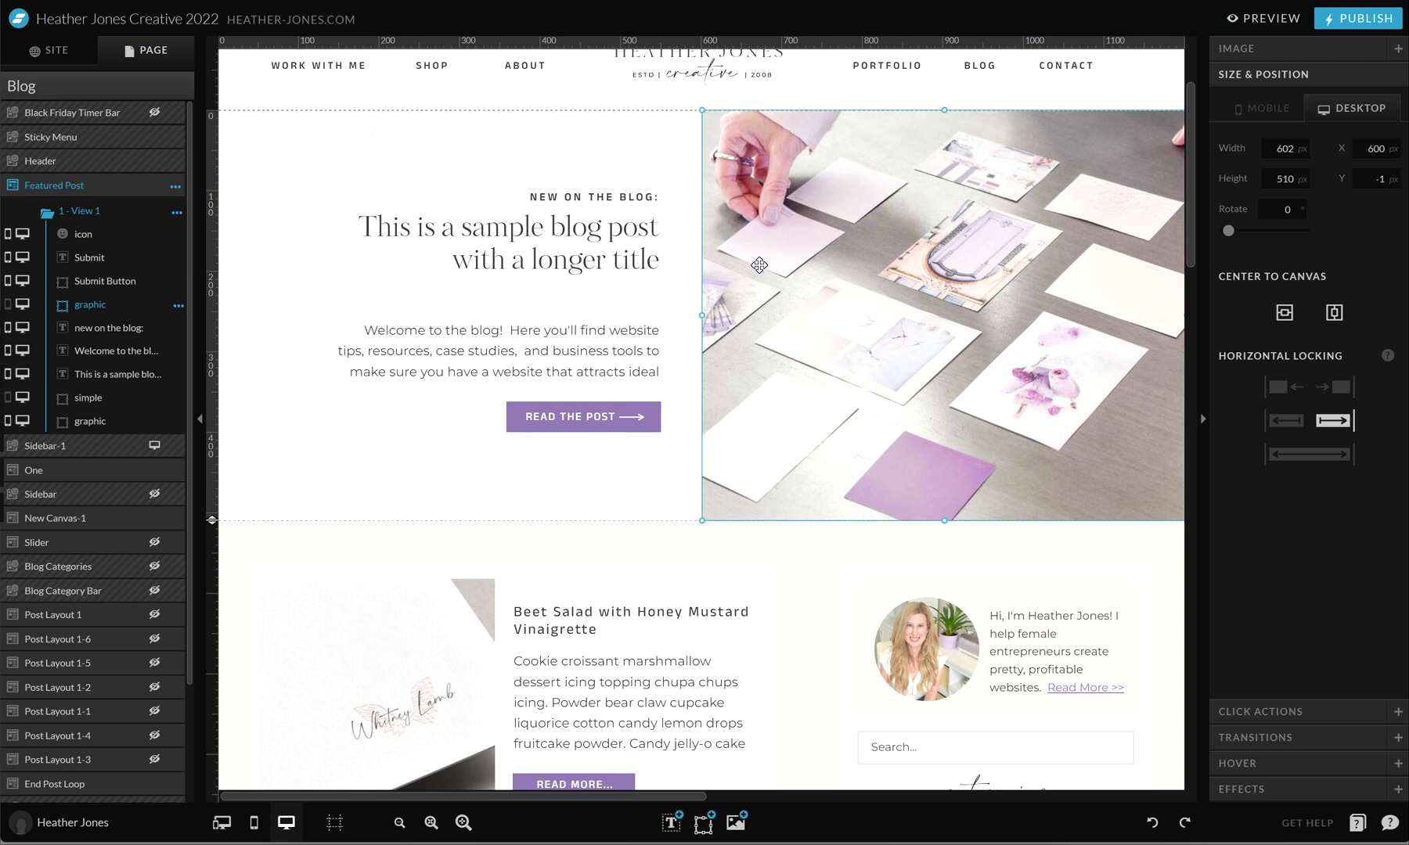
{"action": "left_click", "coordinate": [603, 417]}
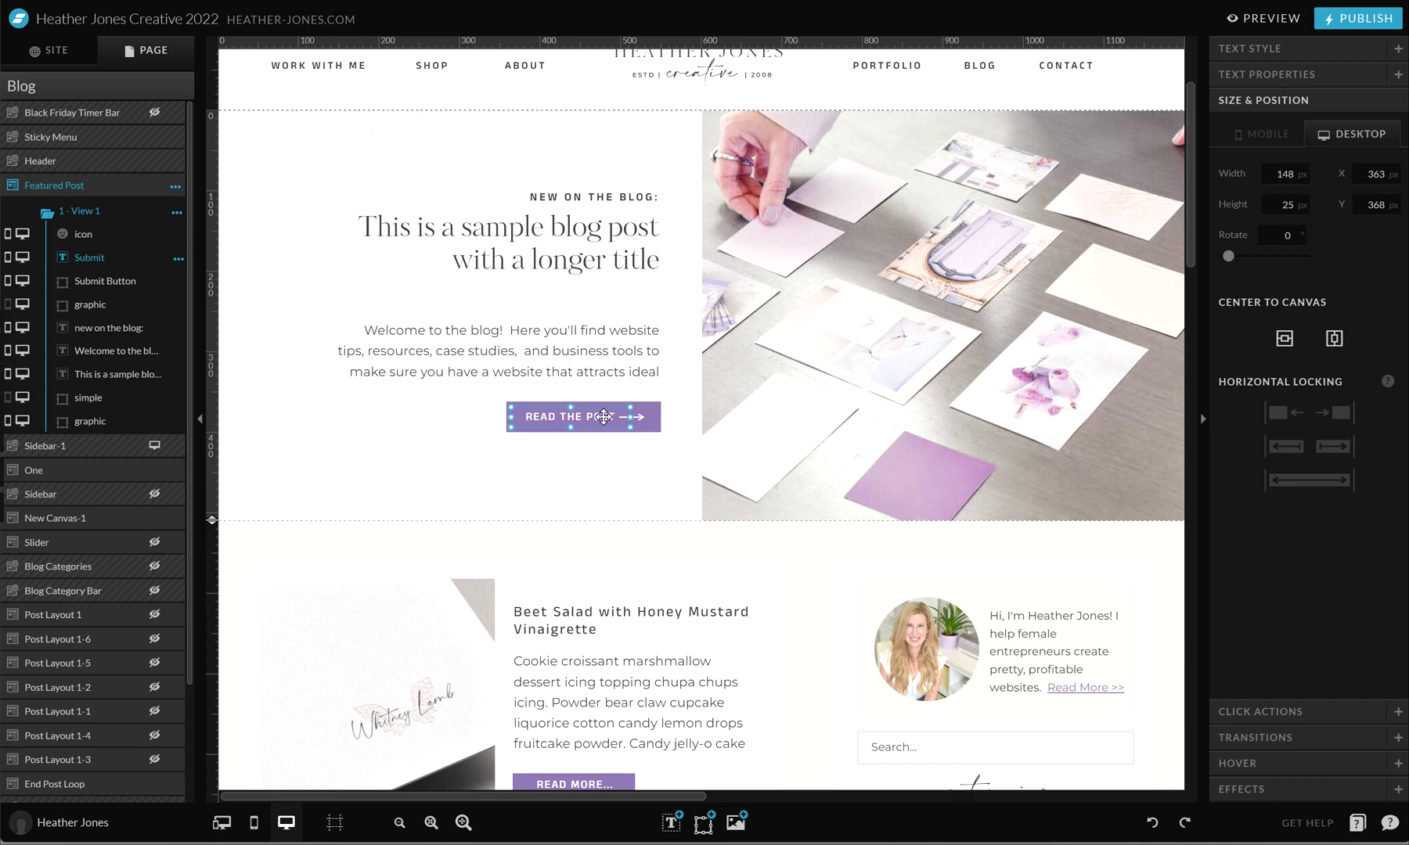
{"action": "scroll", "coordinate": [526, 255], "scroll_direction": "down", "scroll_amount": 5}
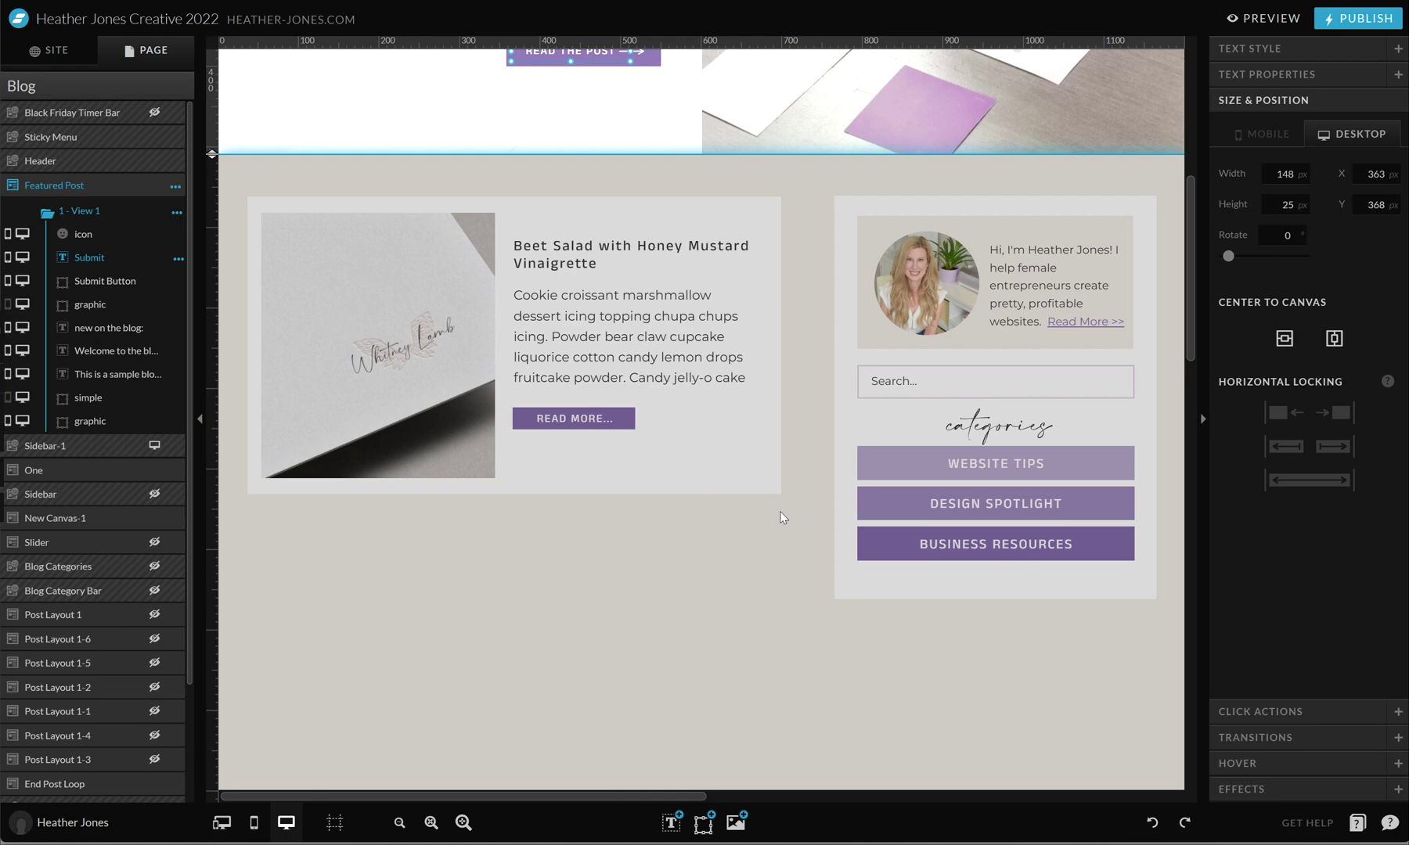
{"action": "scroll", "coordinate": [780, 517], "scroll_direction": "up", "scroll_amount": 6}
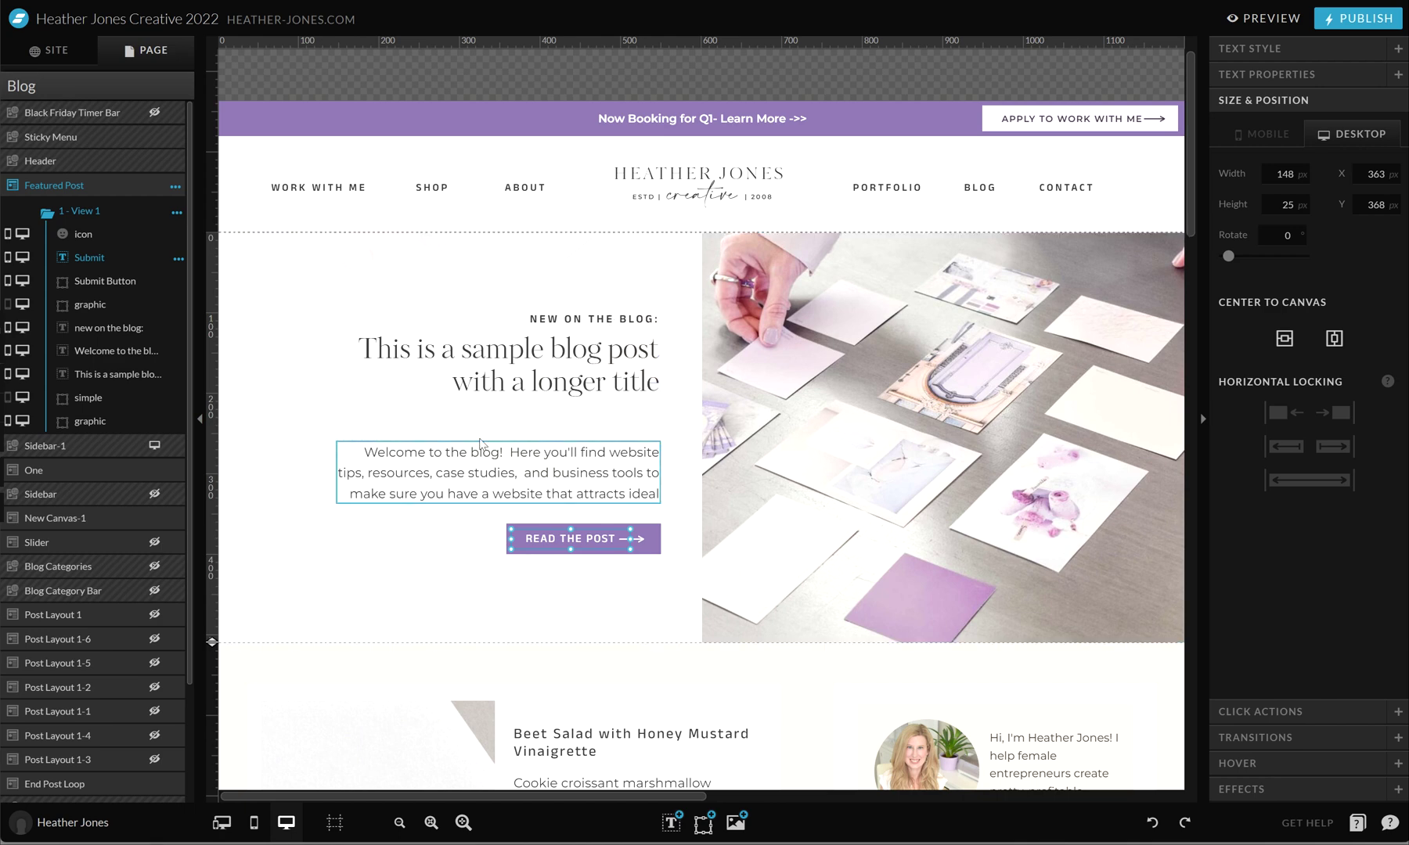
{"action": "scroll", "coordinate": [641, 349], "scroll_direction": "down", "scroll_amount": 5}
{"action": "scroll", "coordinate": [818, 393], "scroll_direction": "up", "scroll_amount": 5}
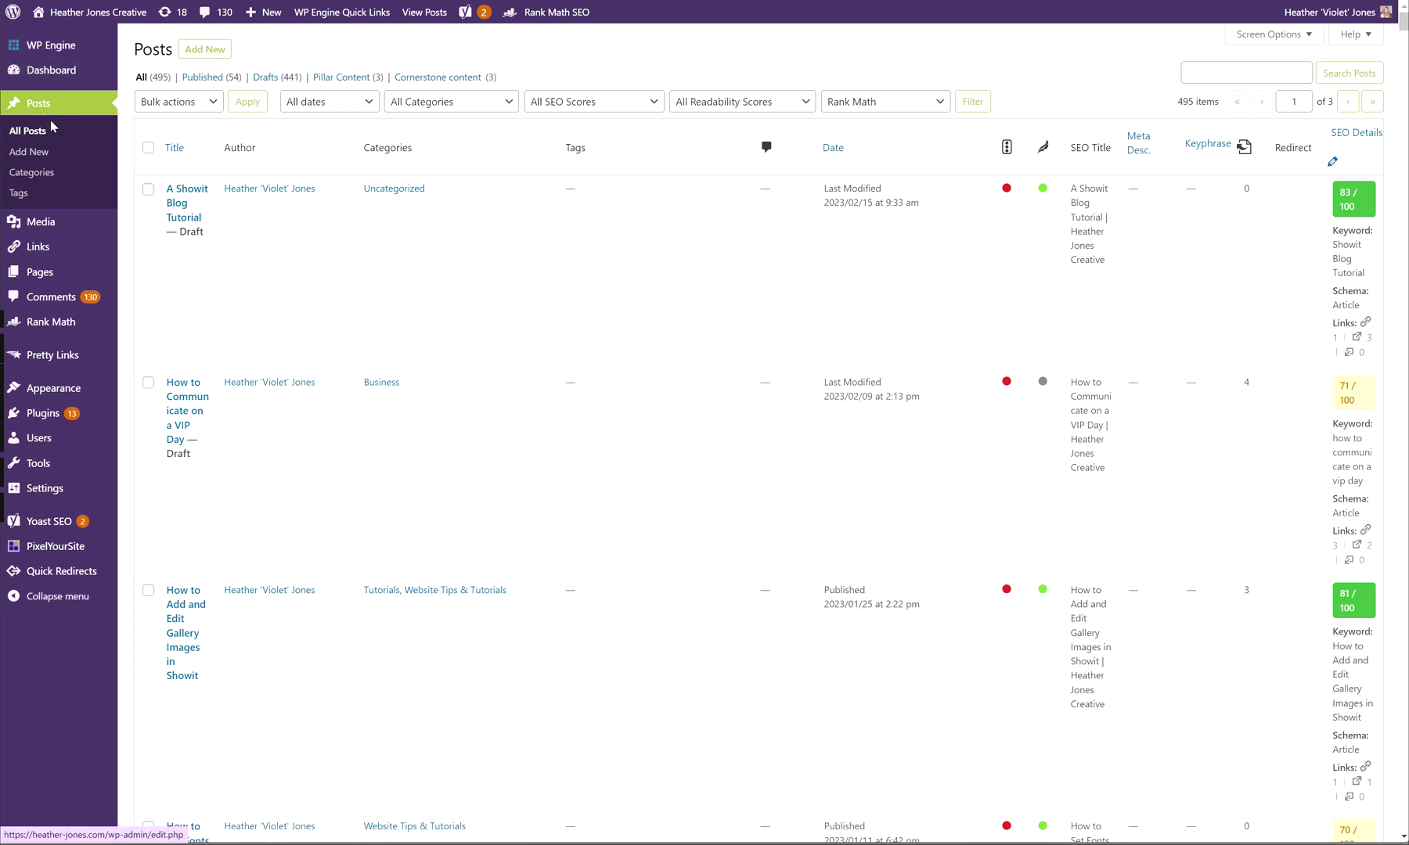
Bring up the WordPress All Posts list showing 495 posts.
{"action": "mouse_move", "coordinate": [415, 385]}
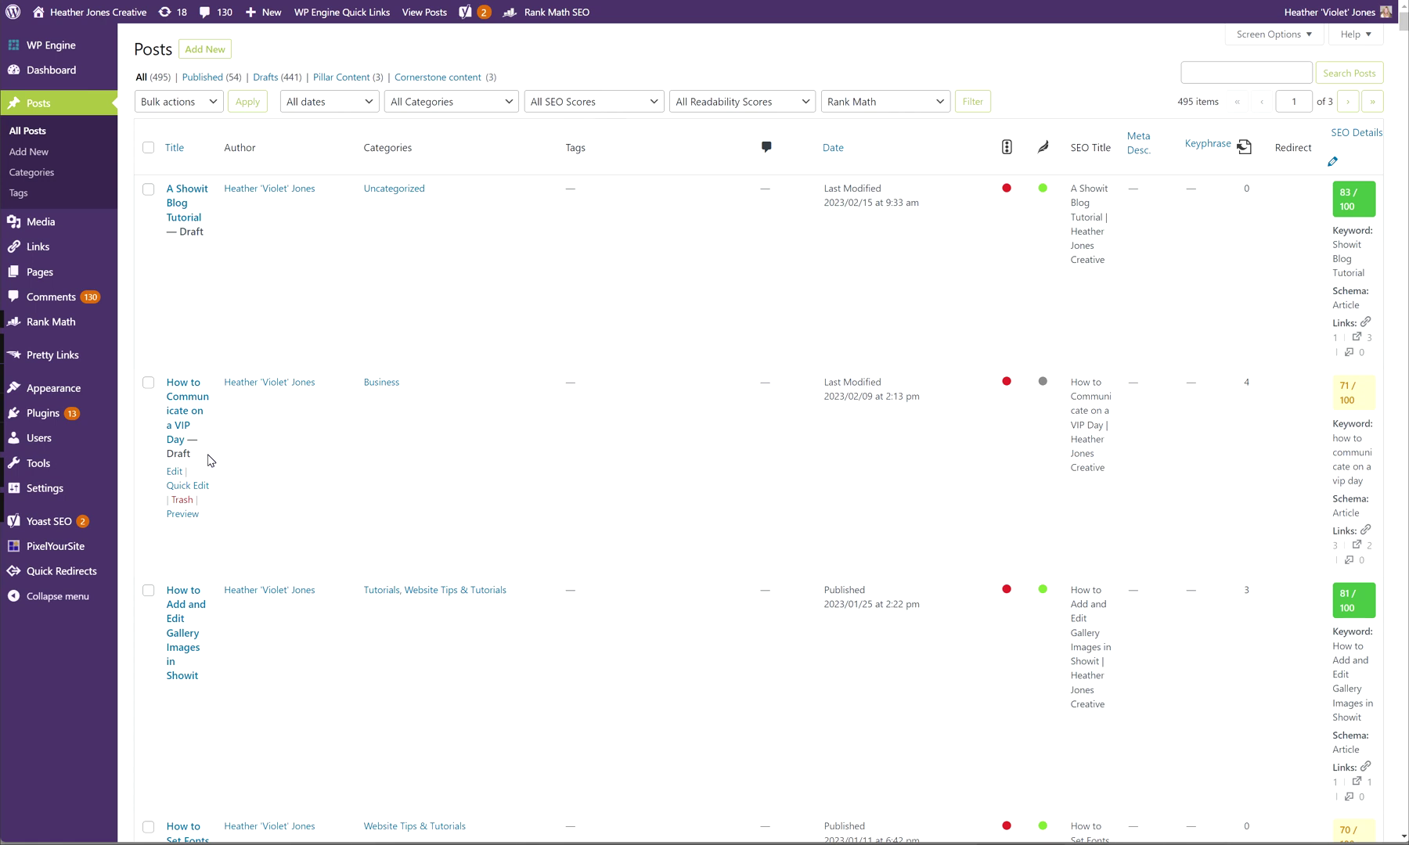
Add a new post category named 'Sample Category'.
{"action": "left_click", "coordinate": [32, 174]}
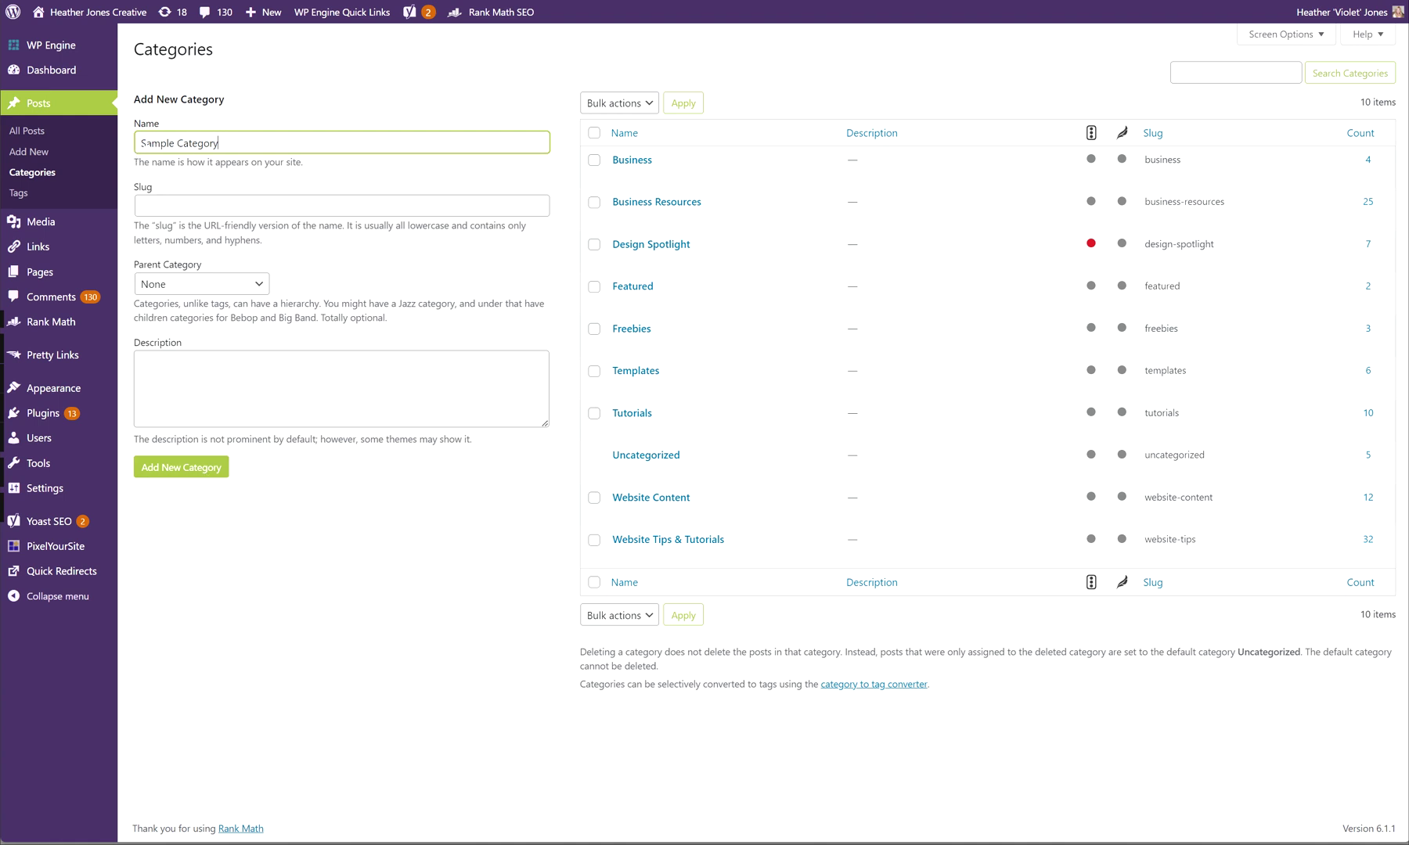
{"action": "left_click", "coordinate": [161, 471]}
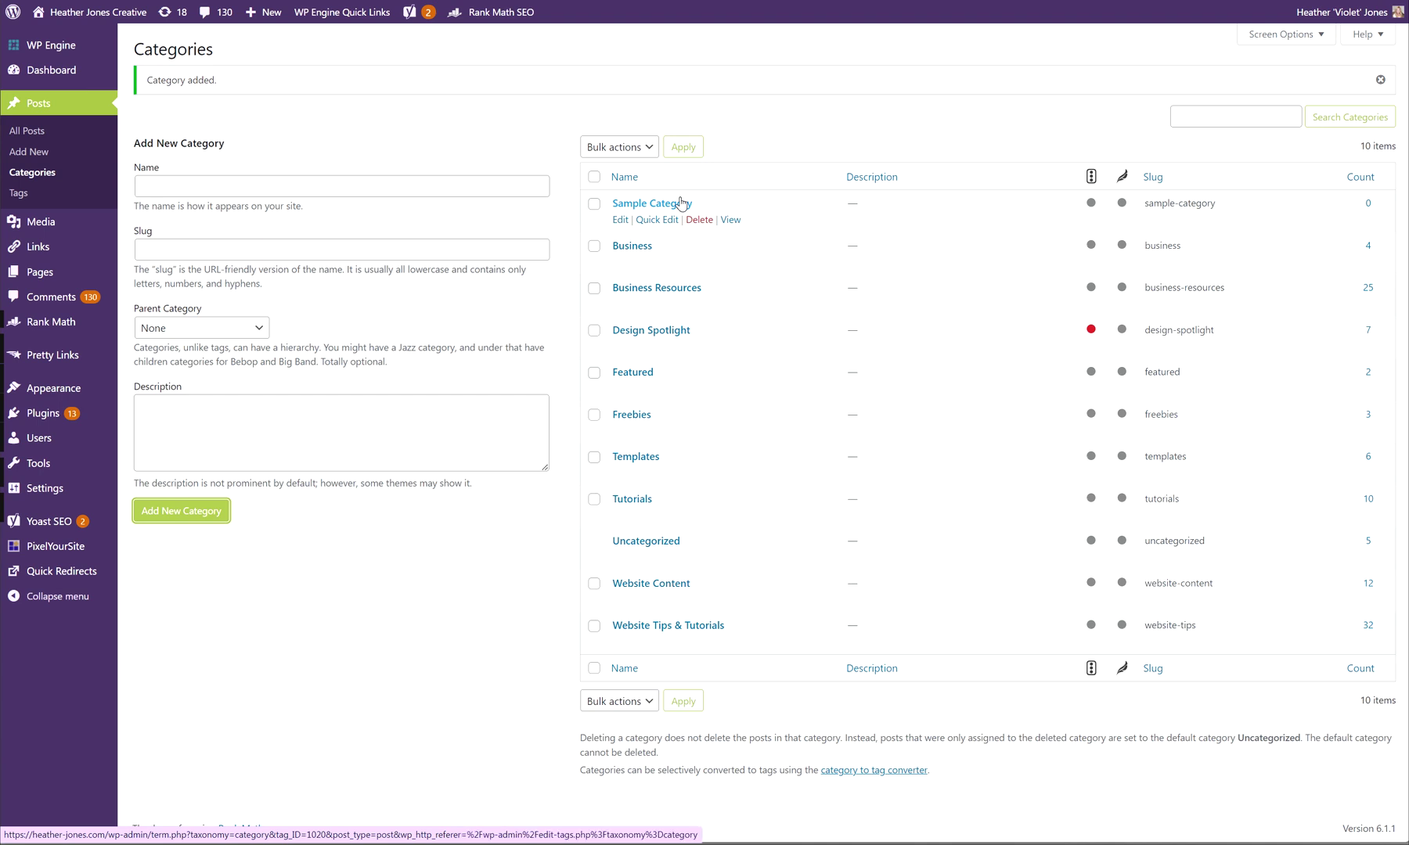
Start a blank new post in the block editor, then leave it unwritten.
{"action": "left_click", "coordinate": [34, 155]}
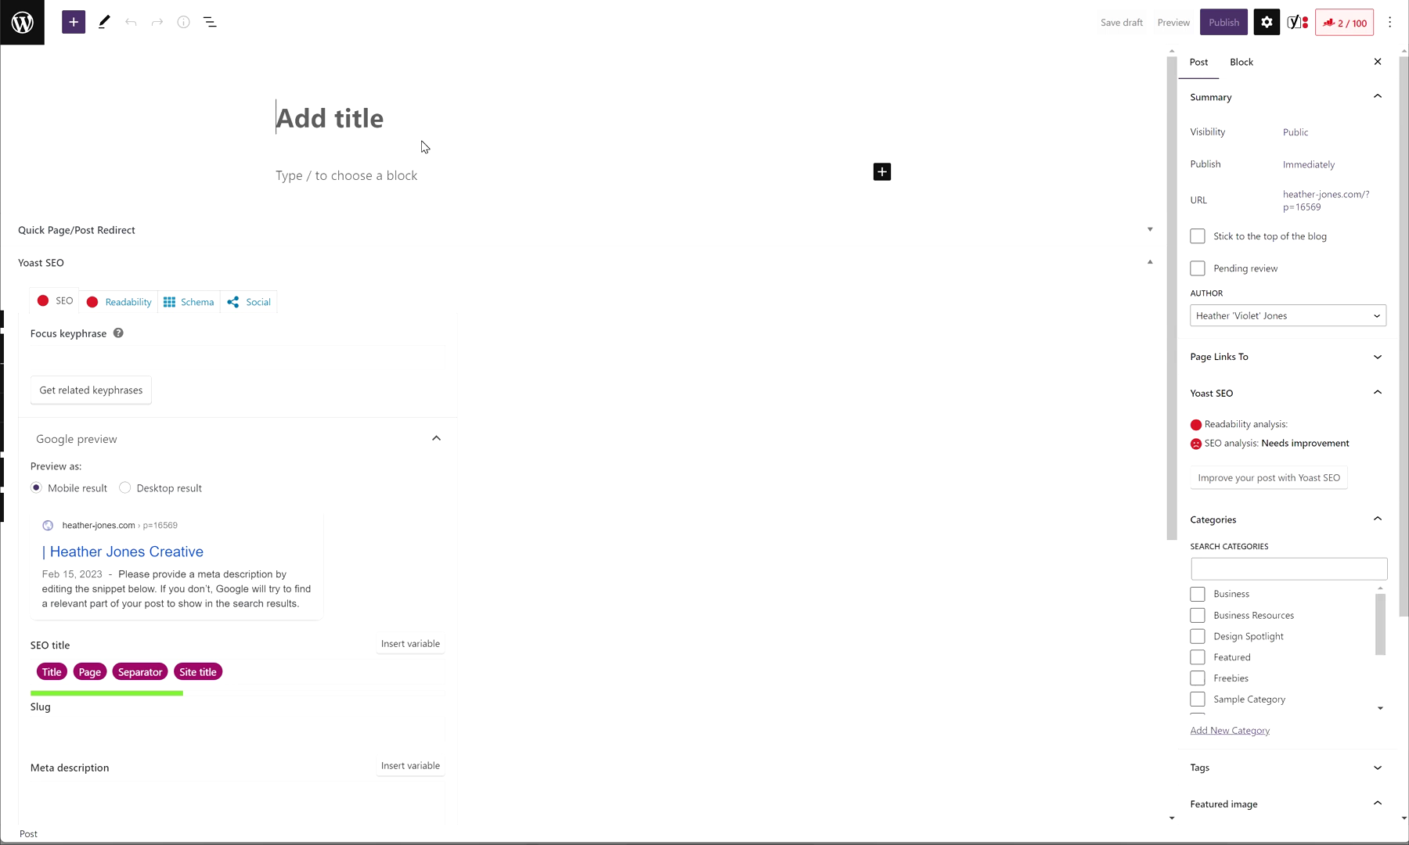
{"action": "left_click", "coordinate": [32, 34]}
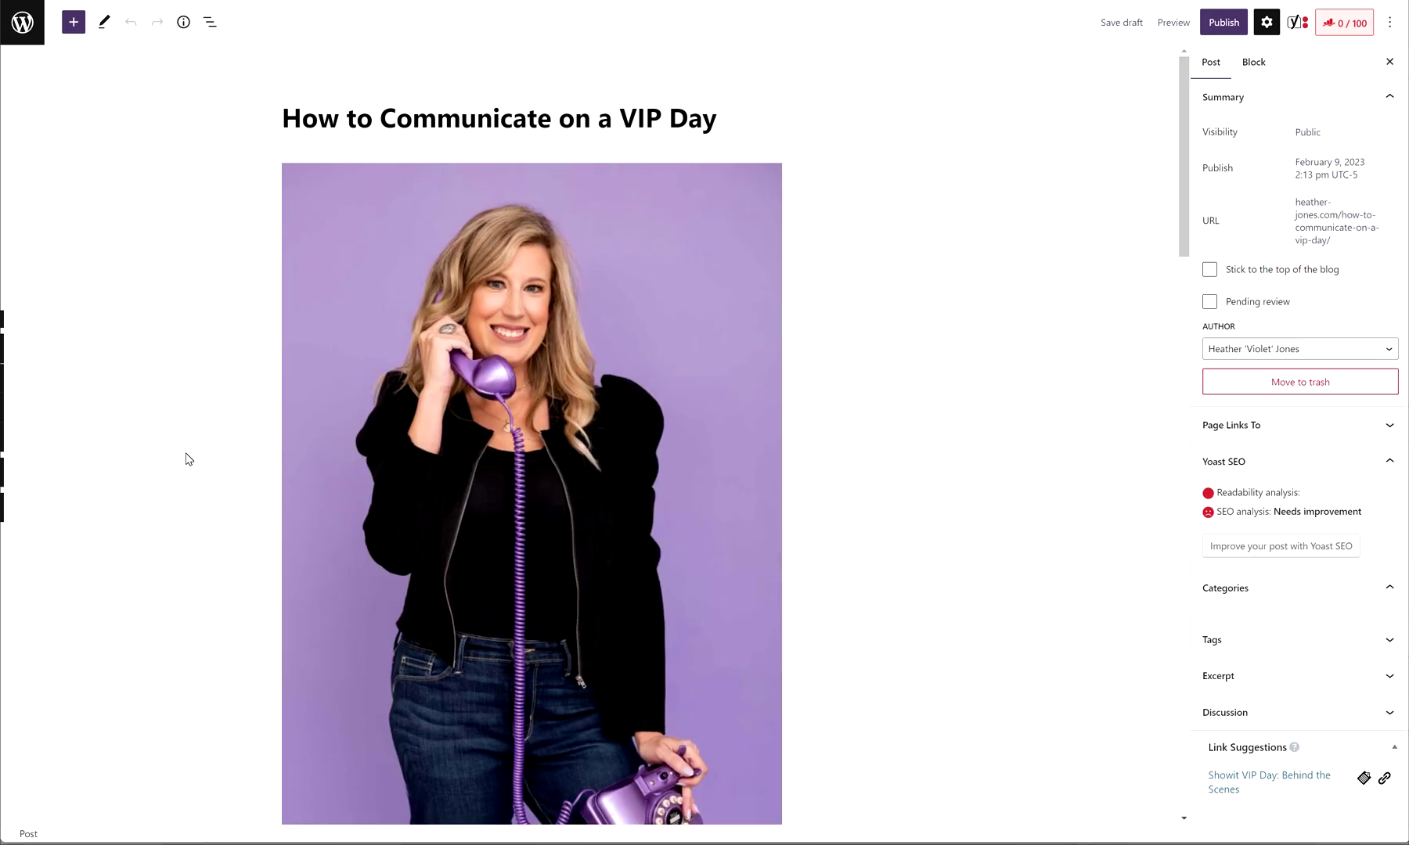
Scroll through the content of the 'How to Communicate on a VIP Day' draft.
{"action": "scroll", "coordinate": [809, 267], "scroll_direction": "down", "scroll_amount": 3}
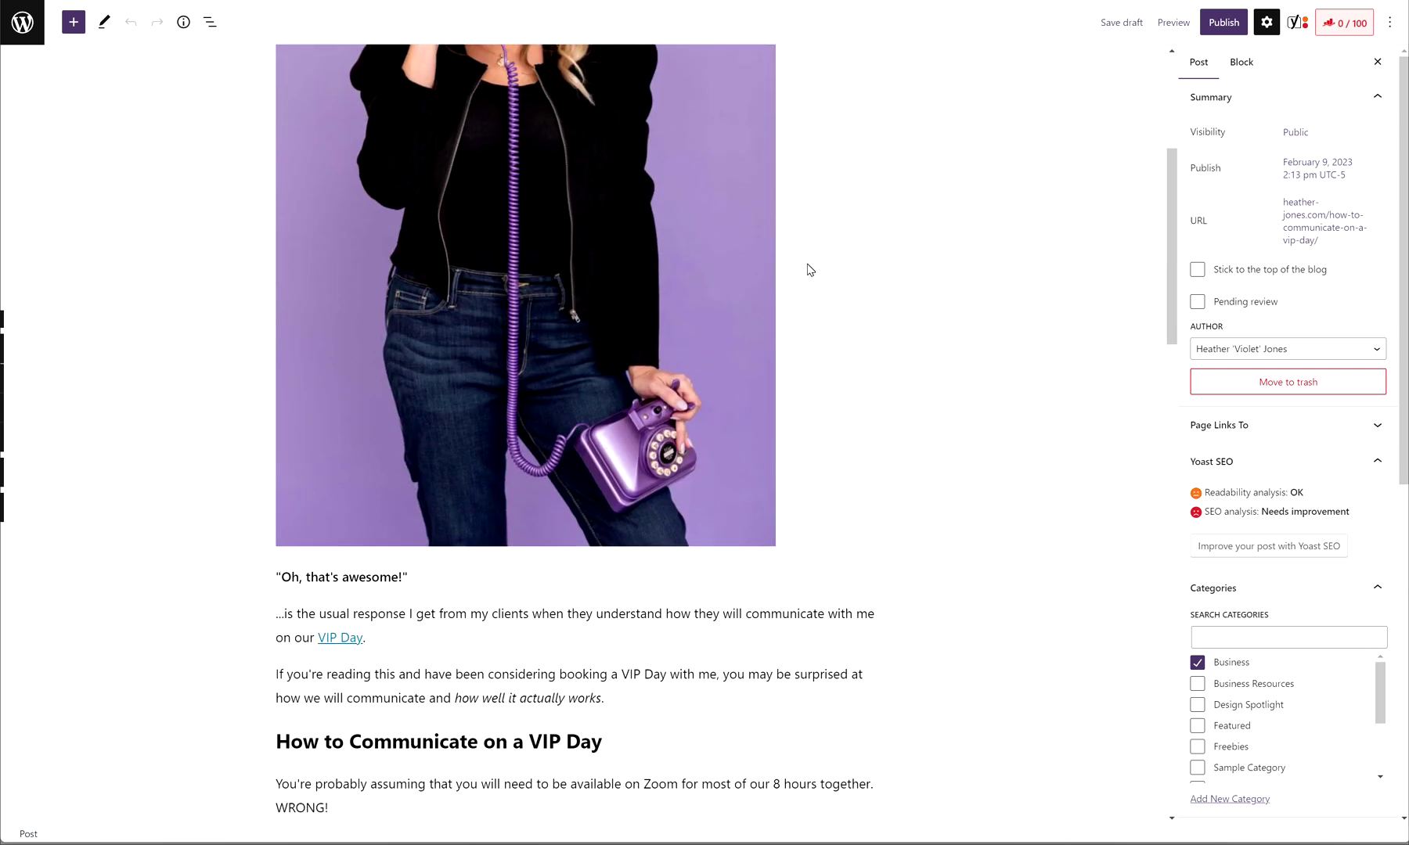
{"action": "scroll", "coordinate": [821, 270], "scroll_direction": "up", "scroll_amount": 3}
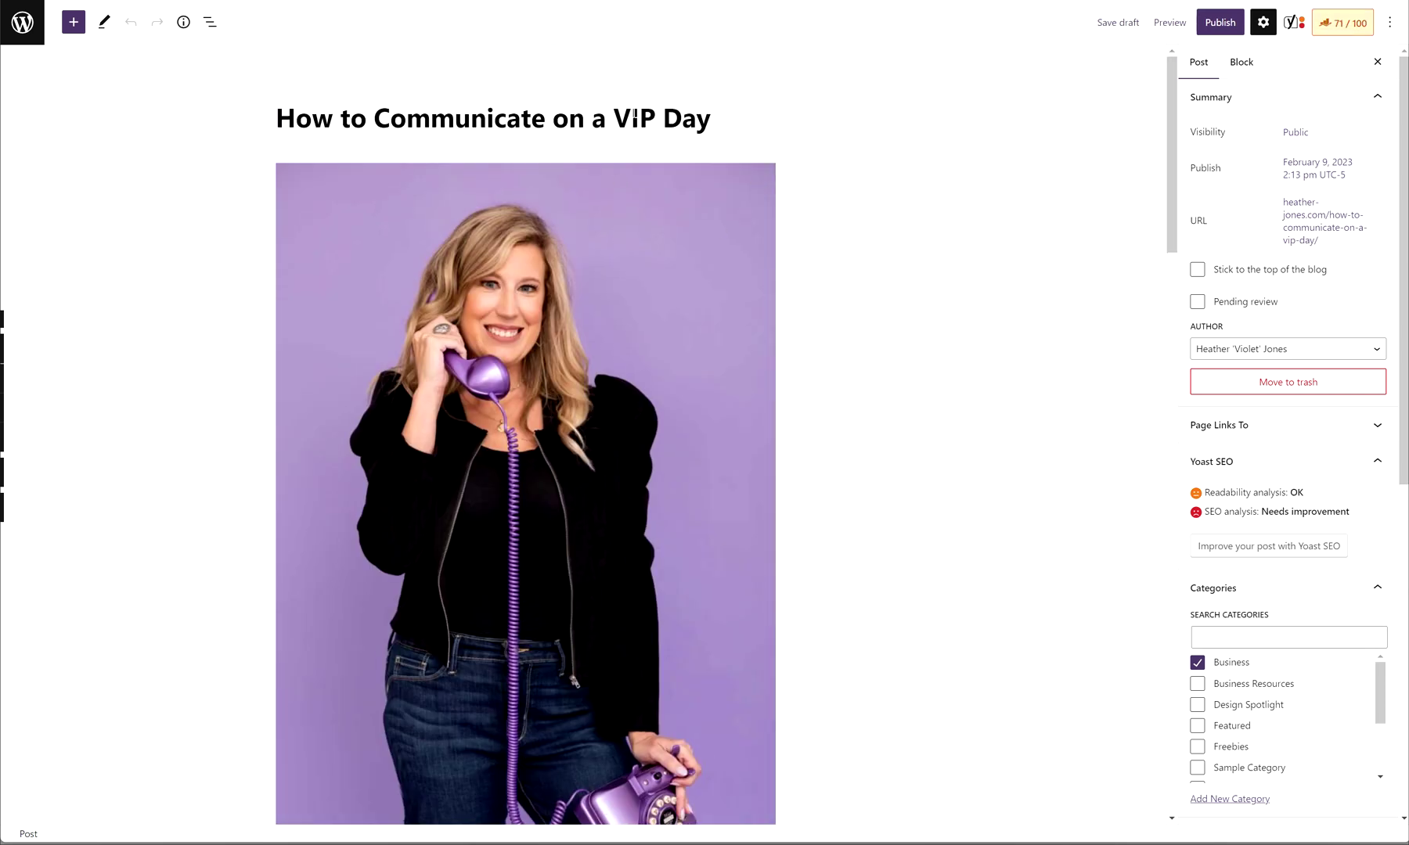
{"action": "scroll", "coordinate": [896, 345], "scroll_direction": "down", "scroll_amount": 3}
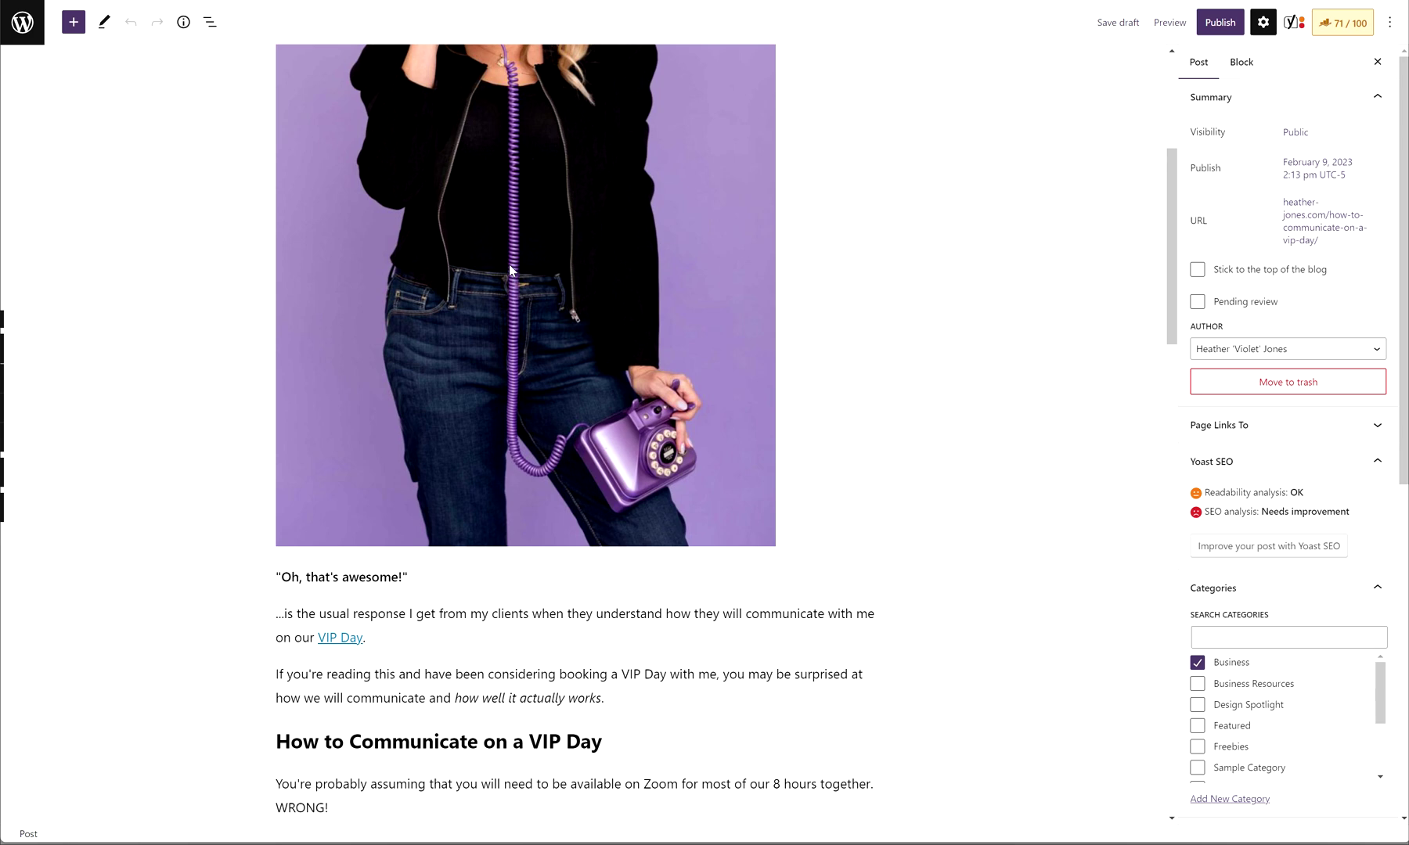
{"action": "scroll", "coordinate": [586, 286], "scroll_direction": "down", "scroll_amount": 4}
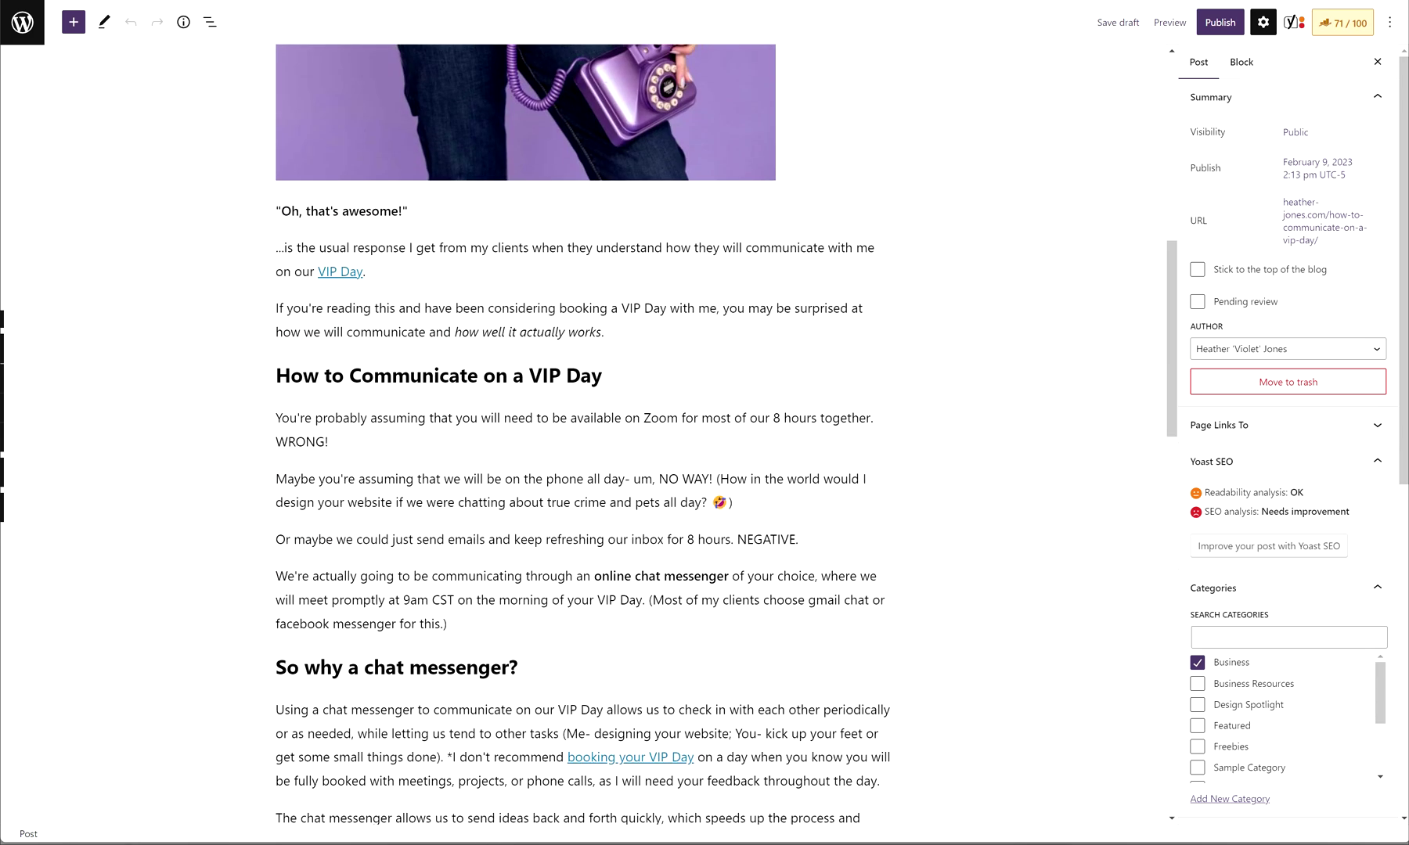
{"action": "scroll", "coordinate": [528, 364], "scroll_direction": "down", "scroll_amount": 5}
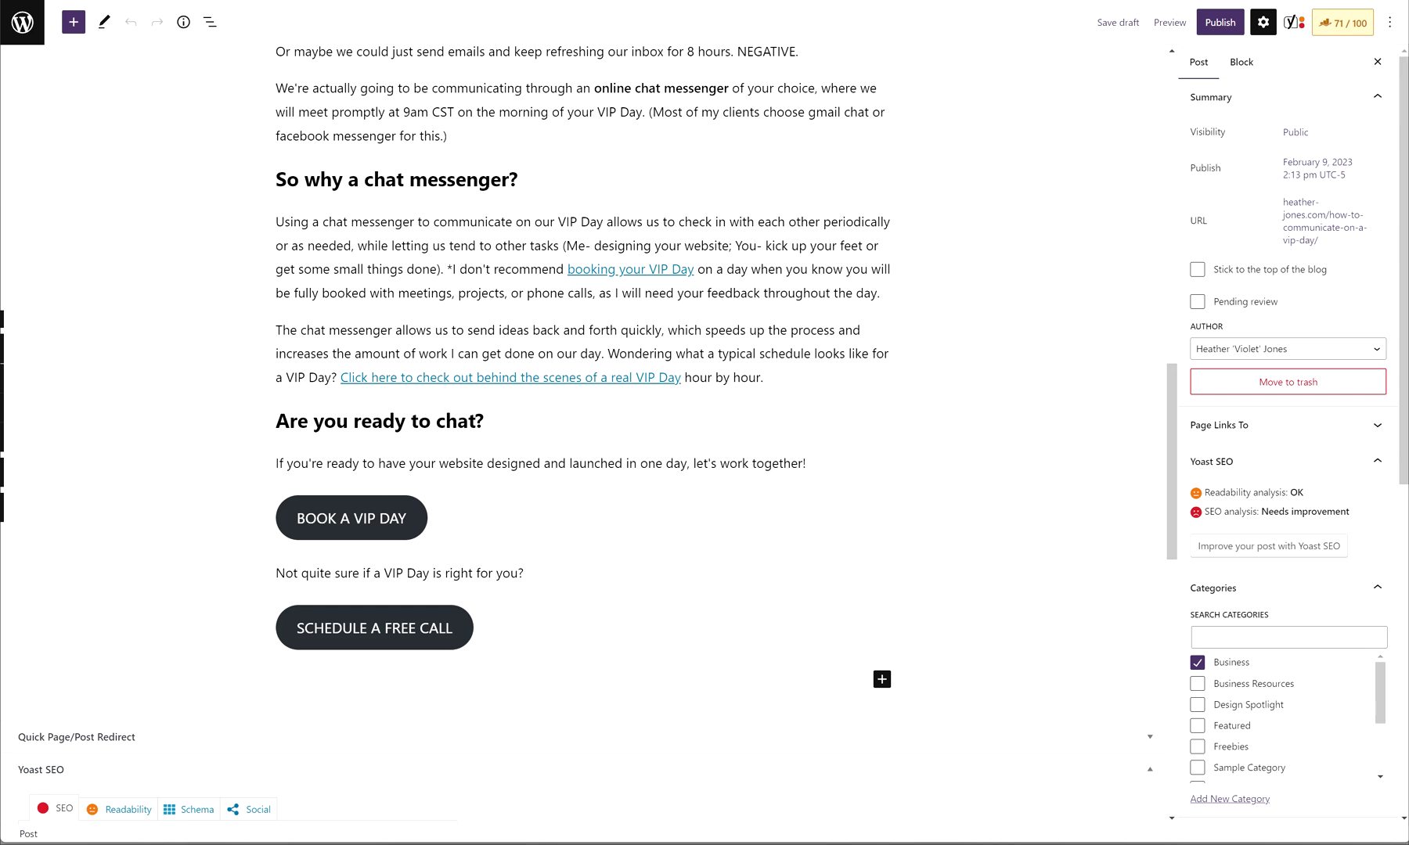
{"action": "scroll", "coordinate": [837, 481], "scroll_direction": "up", "scroll_amount": 11}
{"action": "scroll", "coordinate": [837, 480], "scroll_direction": "down", "scroll_amount": 5}
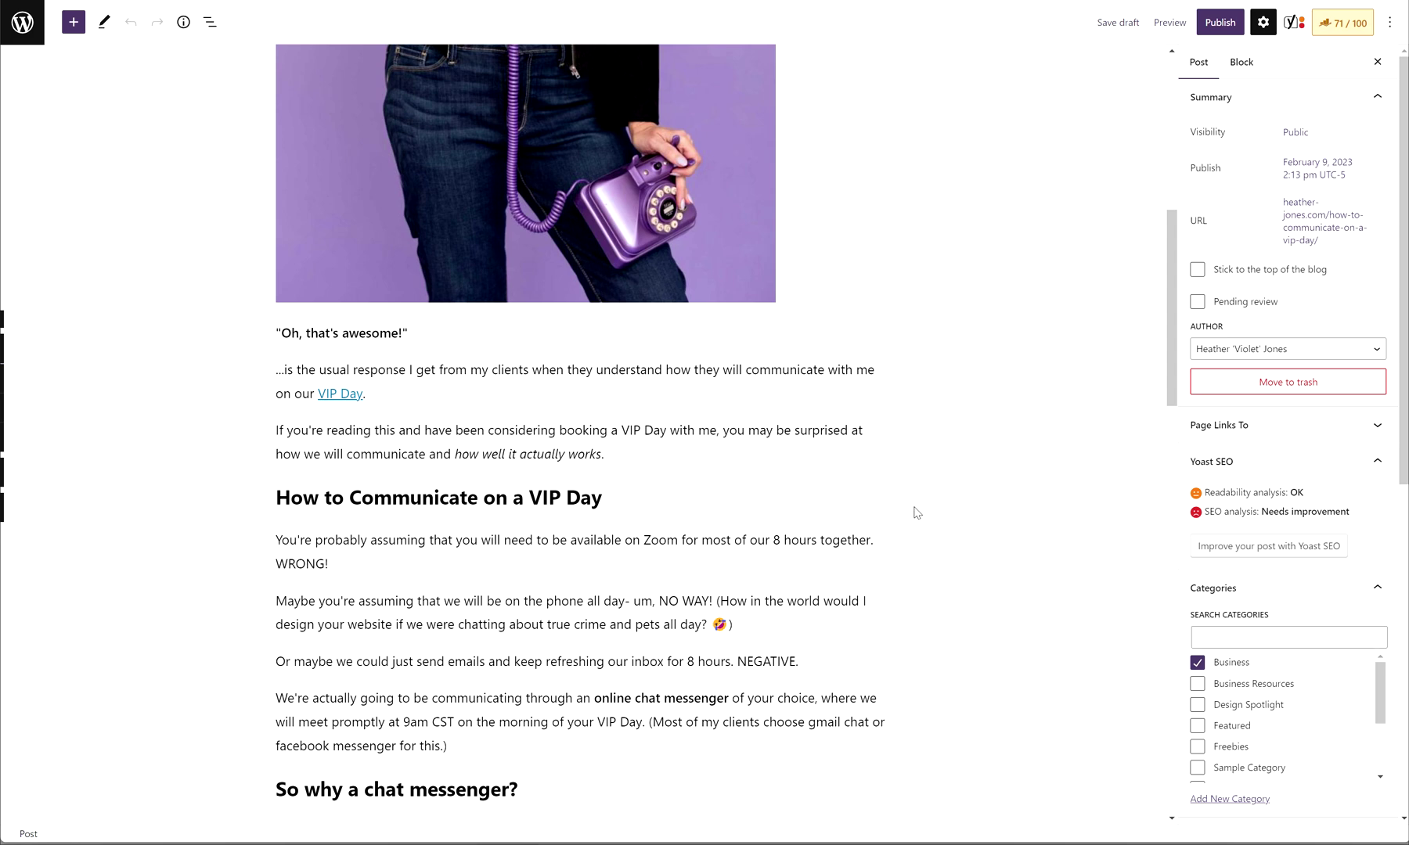
{"action": "scroll", "coordinate": [1099, 243], "scroll_direction": "up", "scroll_amount": 5}
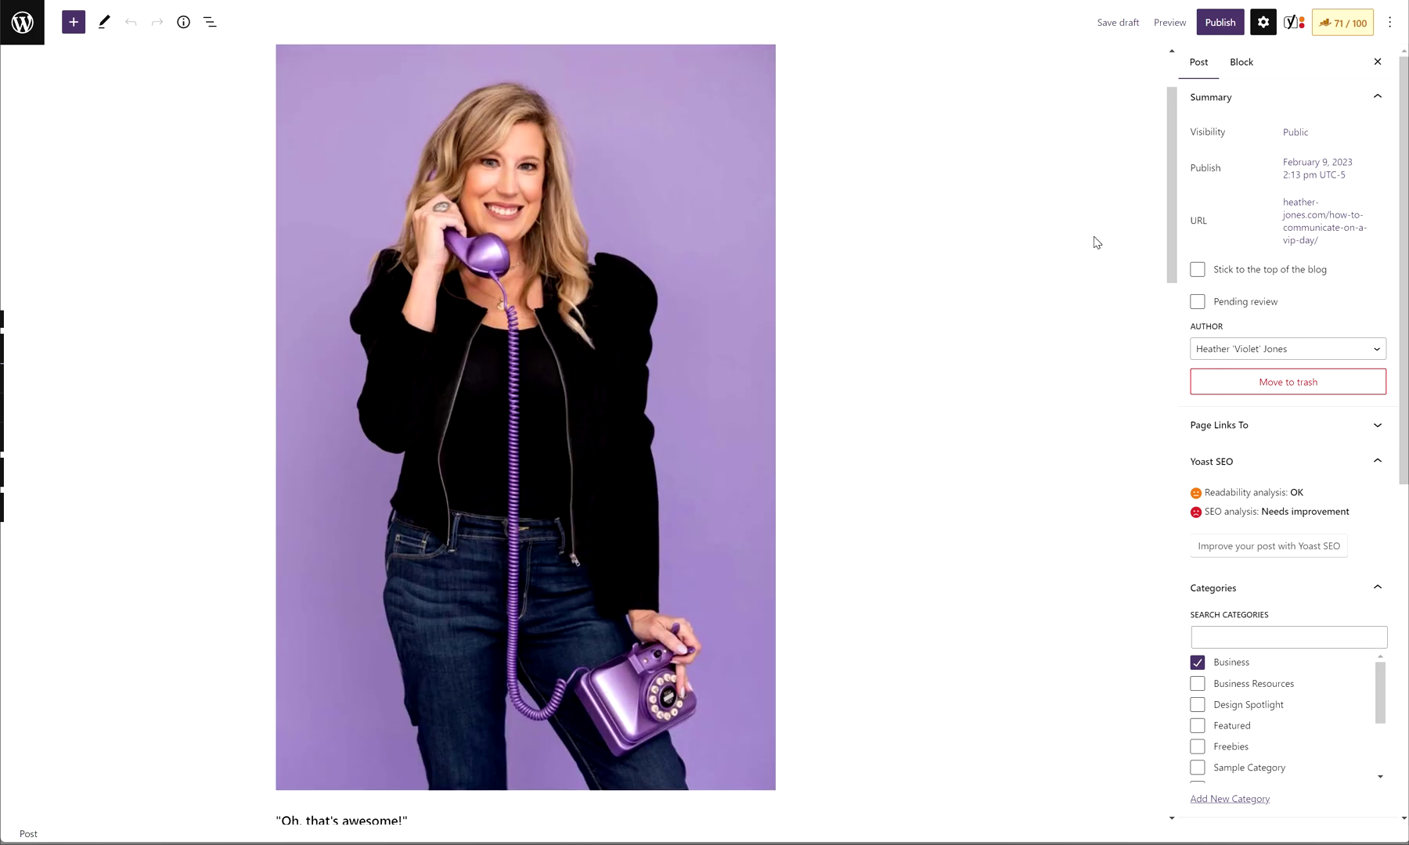
{"action": "scroll", "coordinate": [1099, 243], "scroll_direction": "down", "scroll_amount": 4}
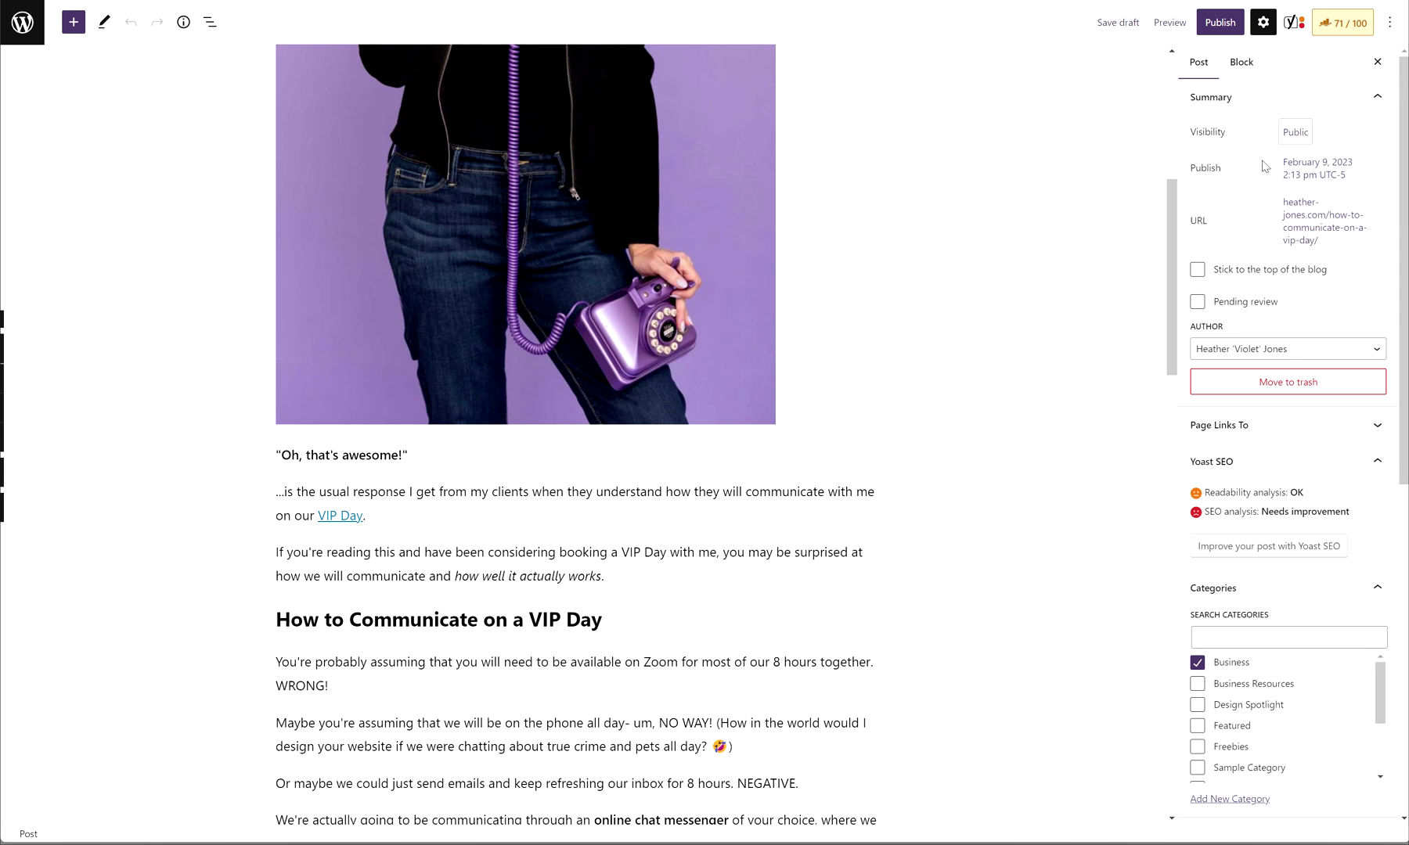
{"action": "scroll", "coordinate": [1262, 166], "scroll_direction": "down", "scroll_amount": 5}
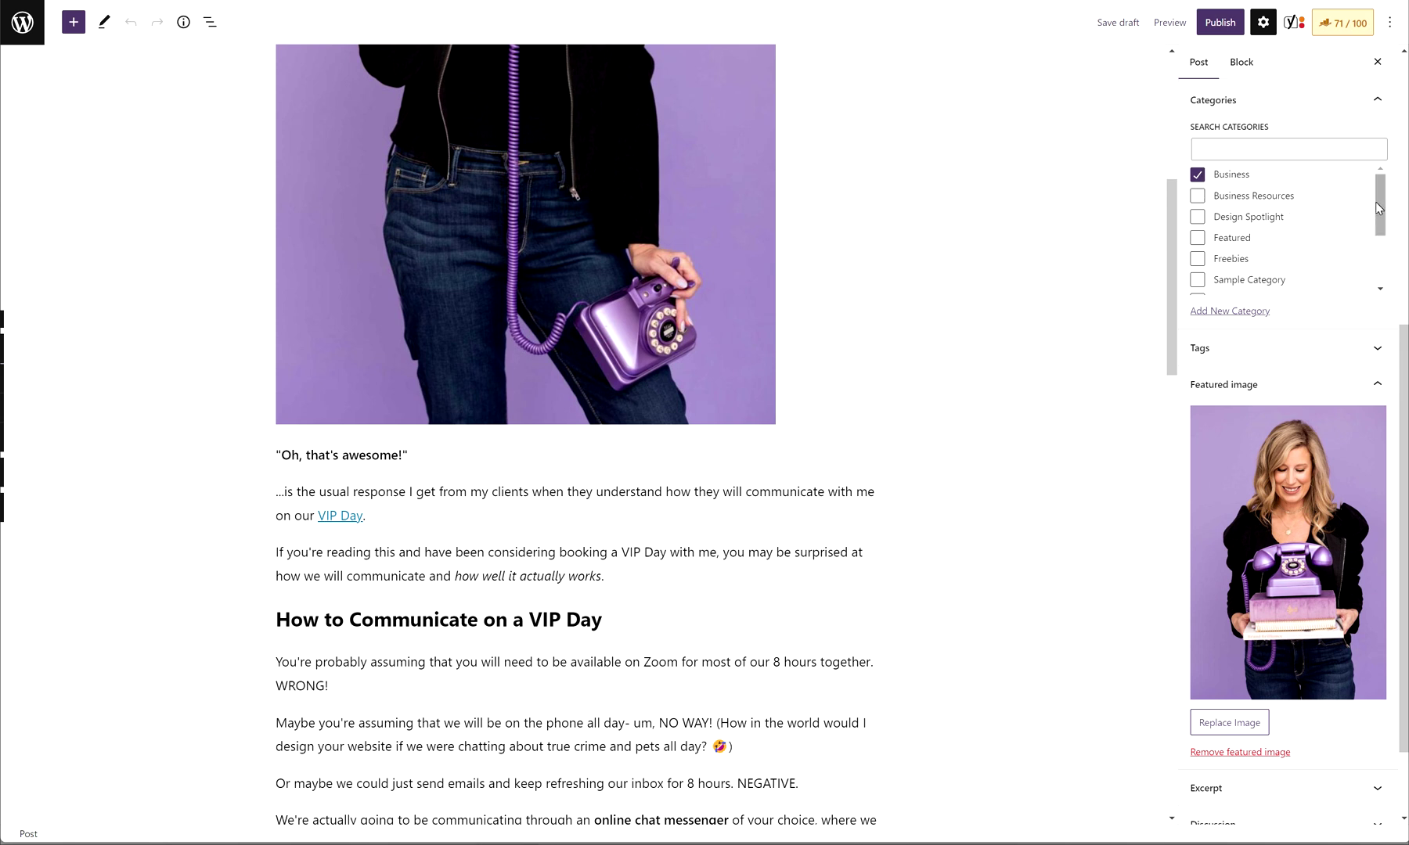
{"action": "left_click_drag", "start_coordinate": [1378, 208], "coordinate": [1378, 231]}
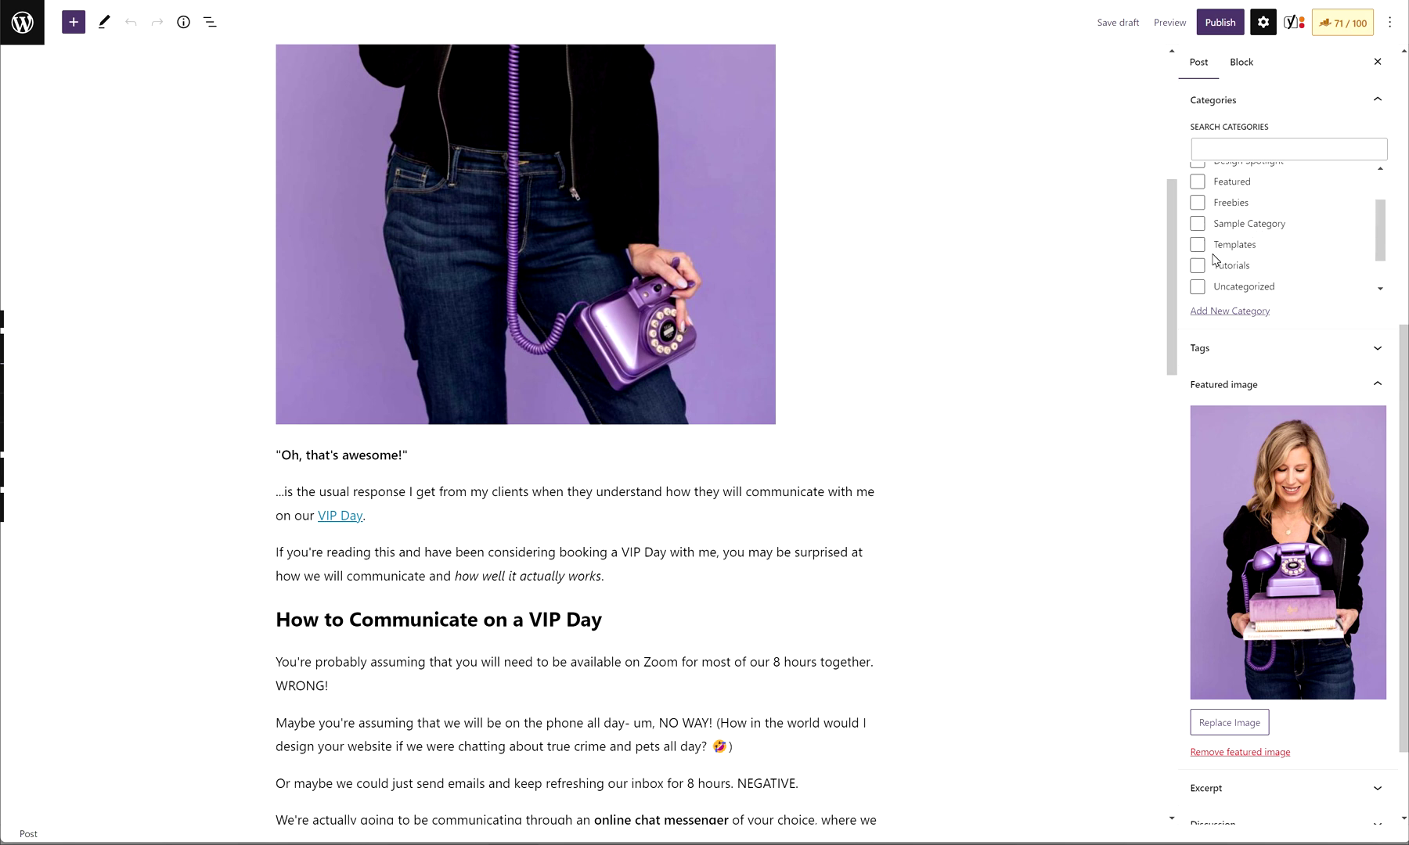
{"action": "left_click", "coordinate": [1199, 224]}
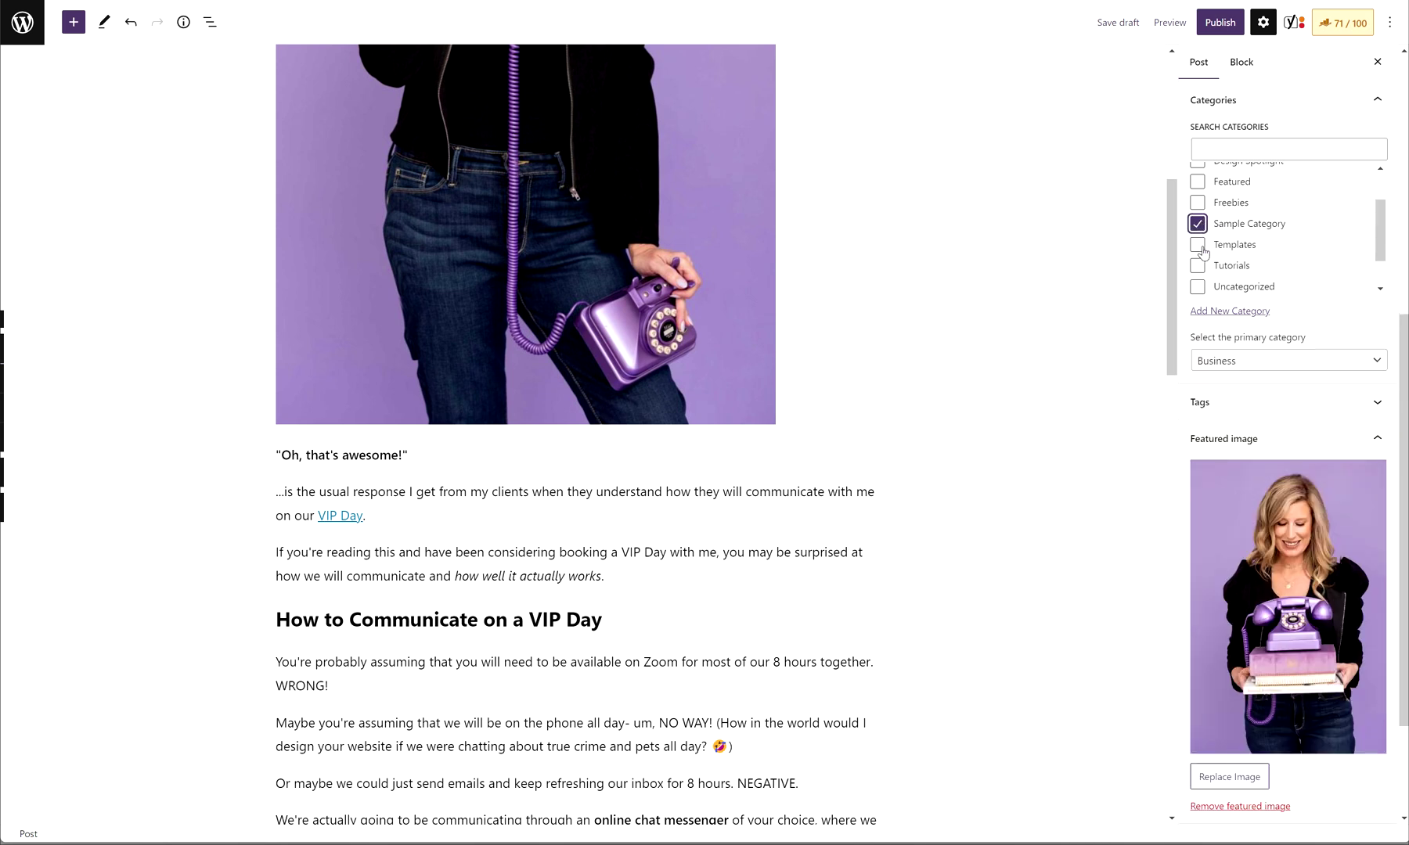
{"action": "left_click", "coordinate": [1197, 245]}
{"action": "scroll", "coordinate": [1323, 313], "scroll_direction": "up", "scroll_amount": 2}
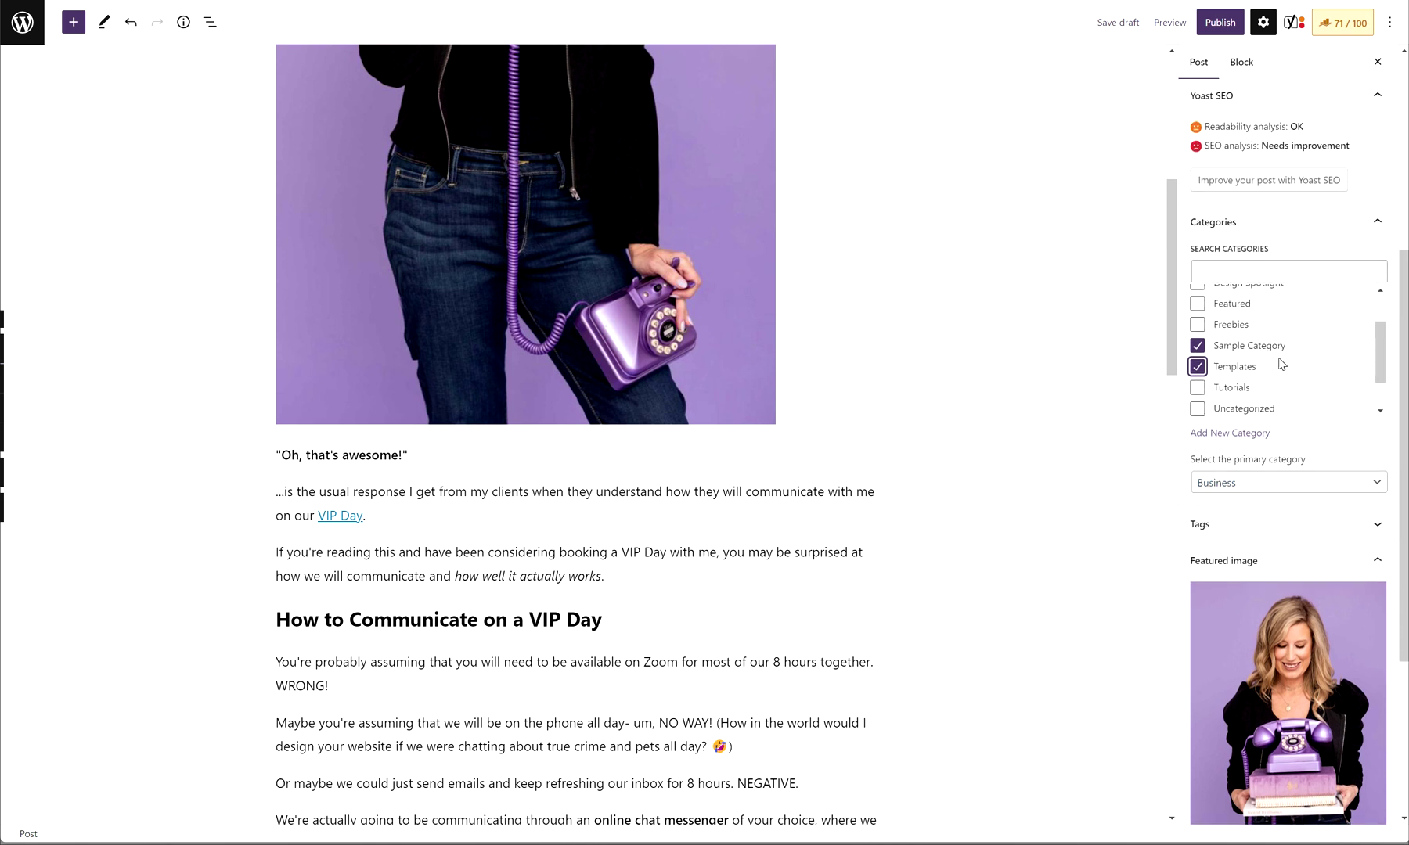
{"action": "scroll", "coordinate": [1209, 304], "scroll_direction": "up", "scroll_amount": 1}
{"action": "scroll", "coordinate": [1209, 313], "scroll_direction": "down", "scroll_amount": 2}
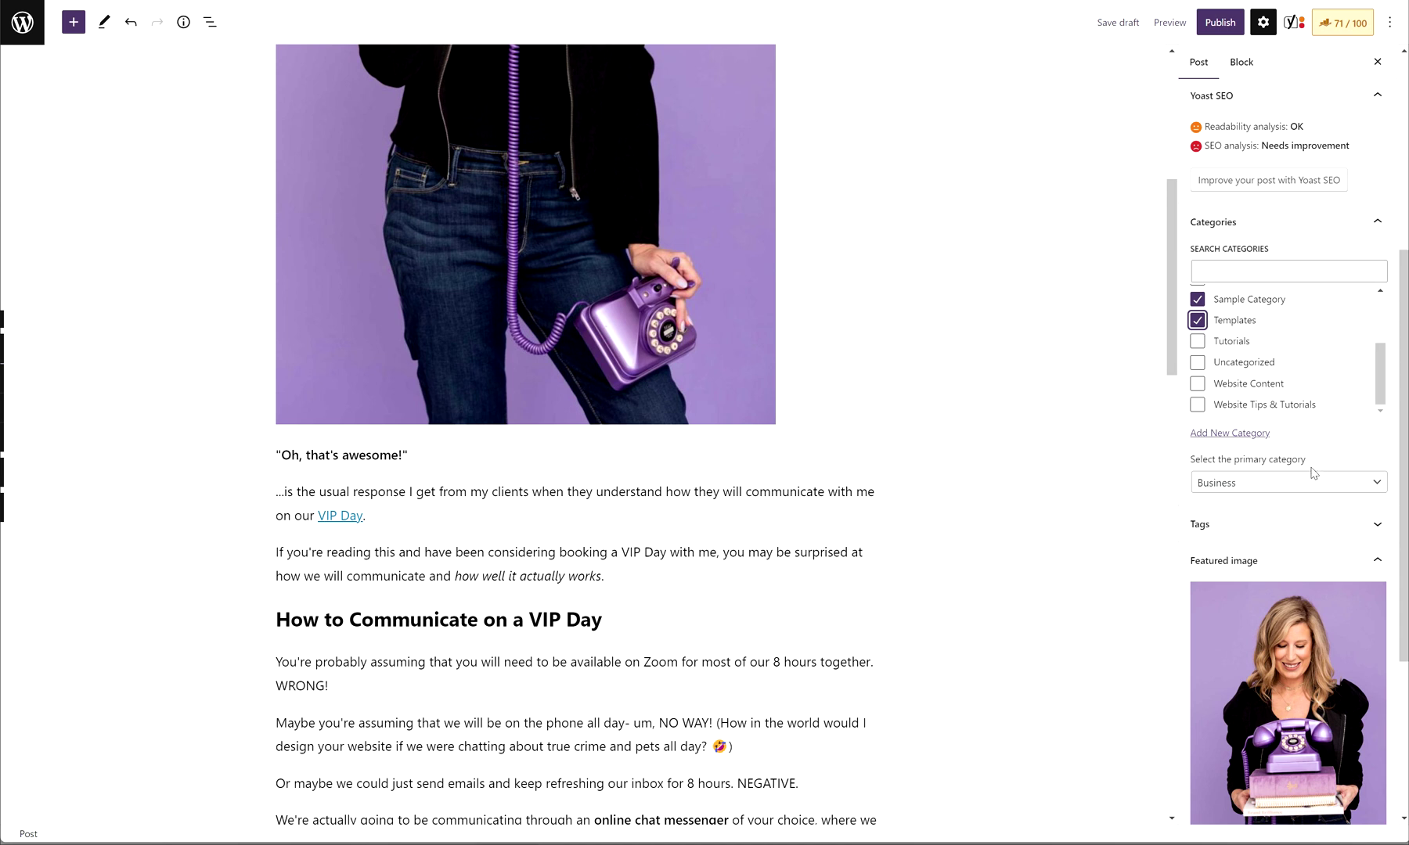
{"action": "left_click", "coordinate": [1197, 299]}
{"action": "left_click", "coordinate": [1197, 320]}
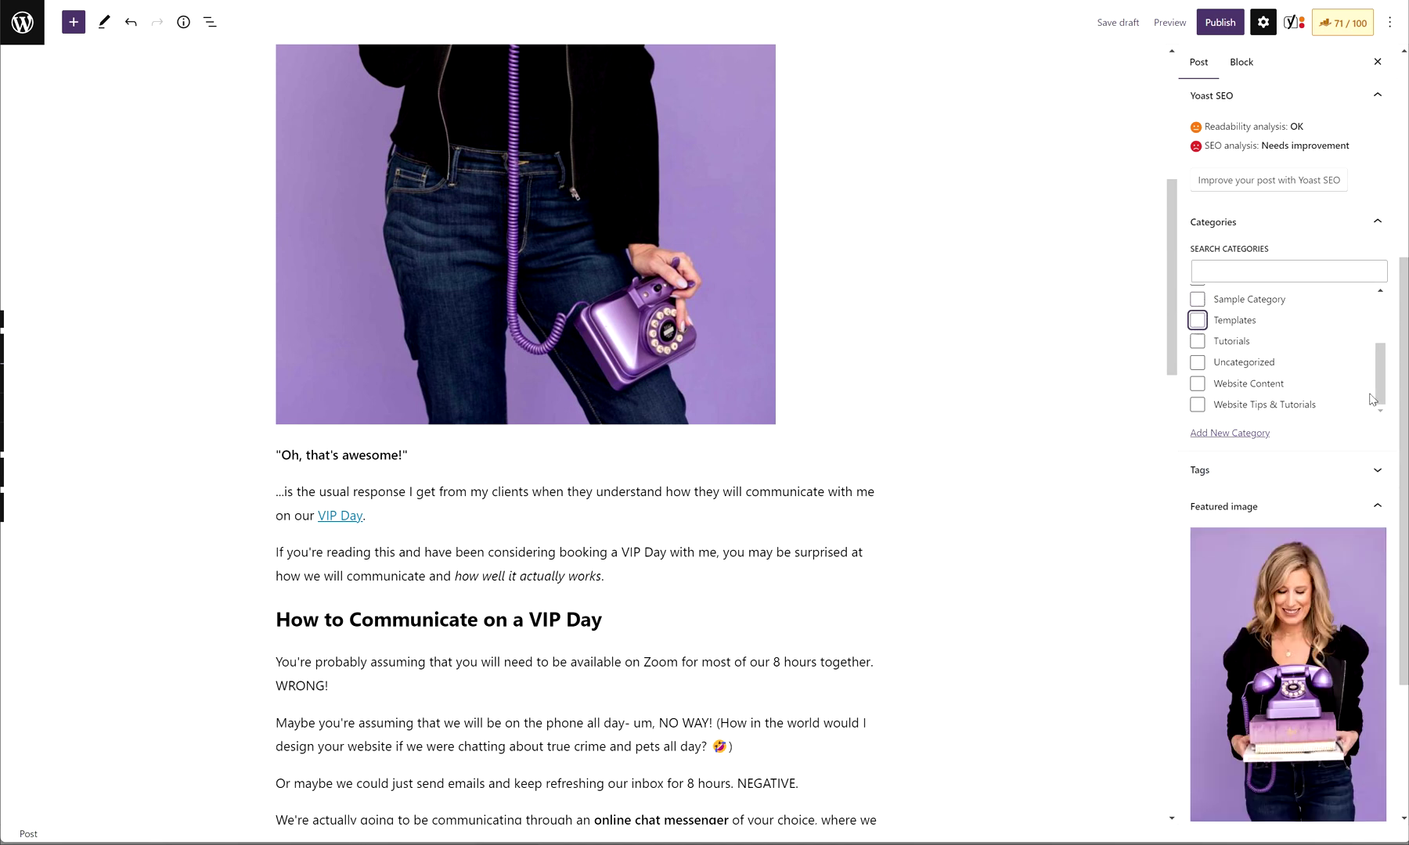
{"action": "scroll", "coordinate": [1269, 423], "scroll_direction": "down", "scroll_amount": 3}
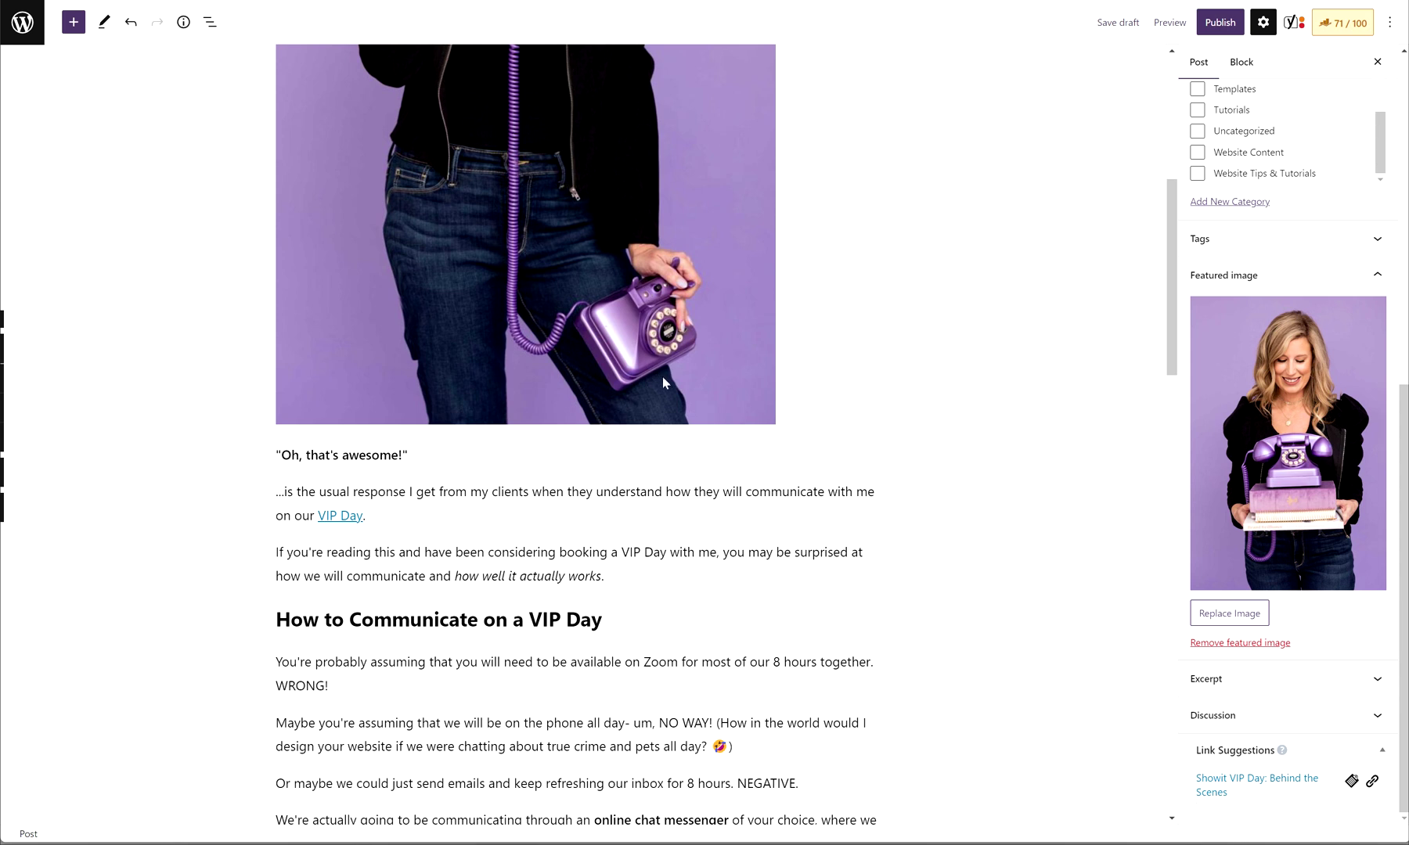
Keep the purple-telephone photo 4Q5A4893 as the post's featured image and close the picker.
{"action": "left_click", "coordinate": [825, 392]}
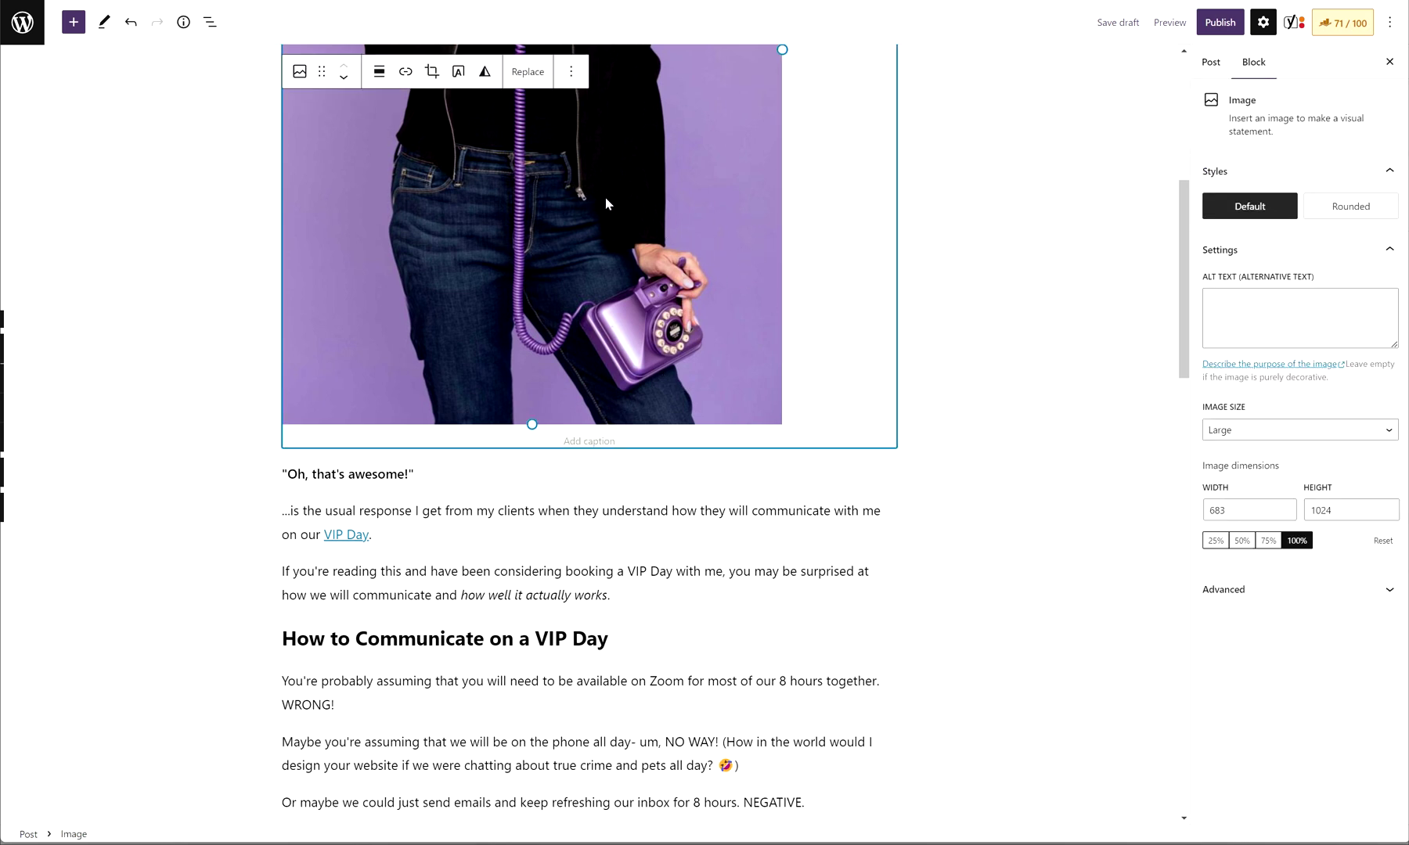
{"action": "left_click", "coordinate": [1076, 409]}
{"action": "scroll", "coordinate": [1280, 612], "scroll_direction": "down", "scroll_amount": 6}
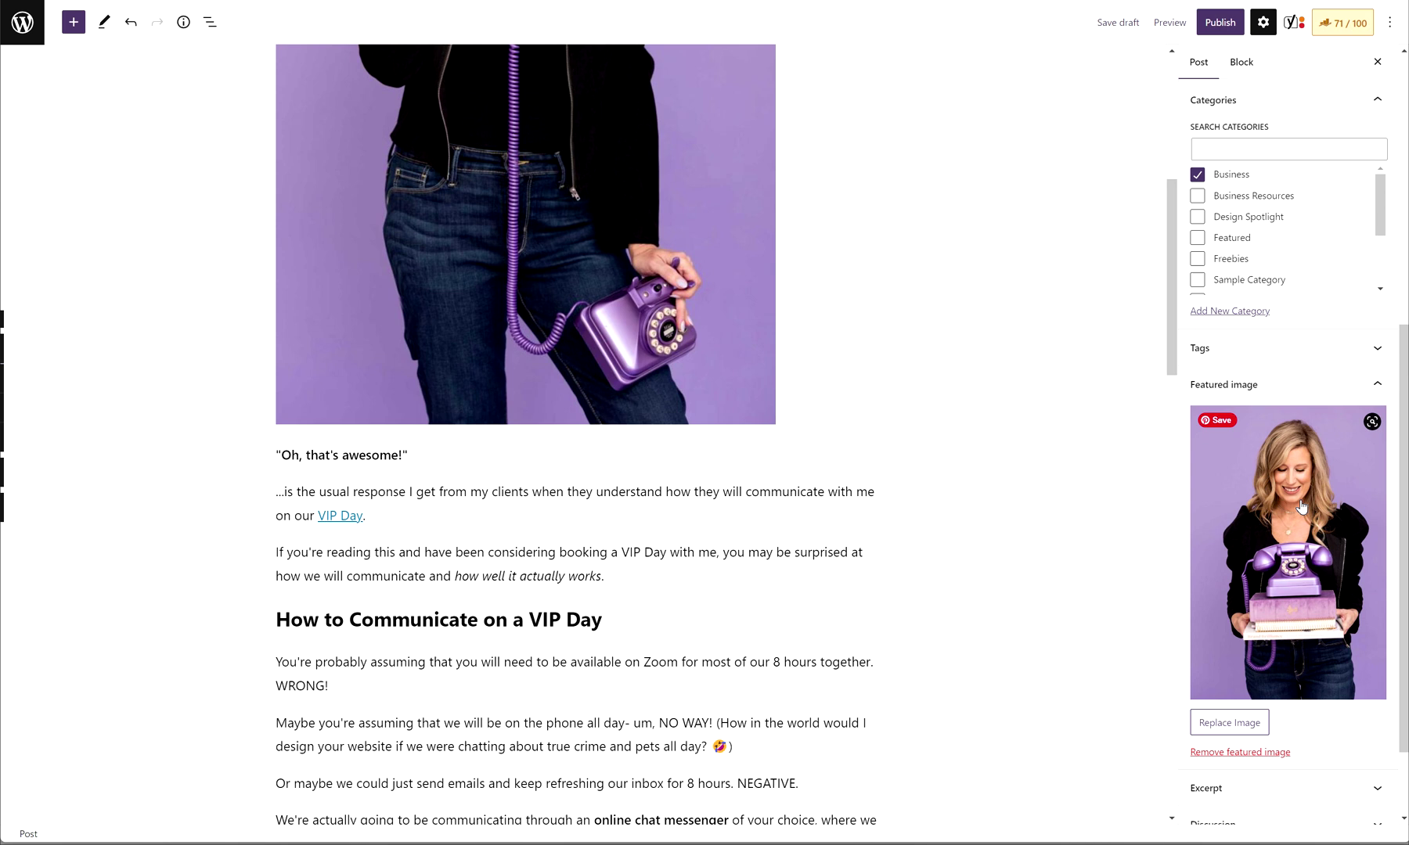
{"action": "scroll", "coordinate": [1301, 507], "scroll_direction": "down", "scroll_amount": 2}
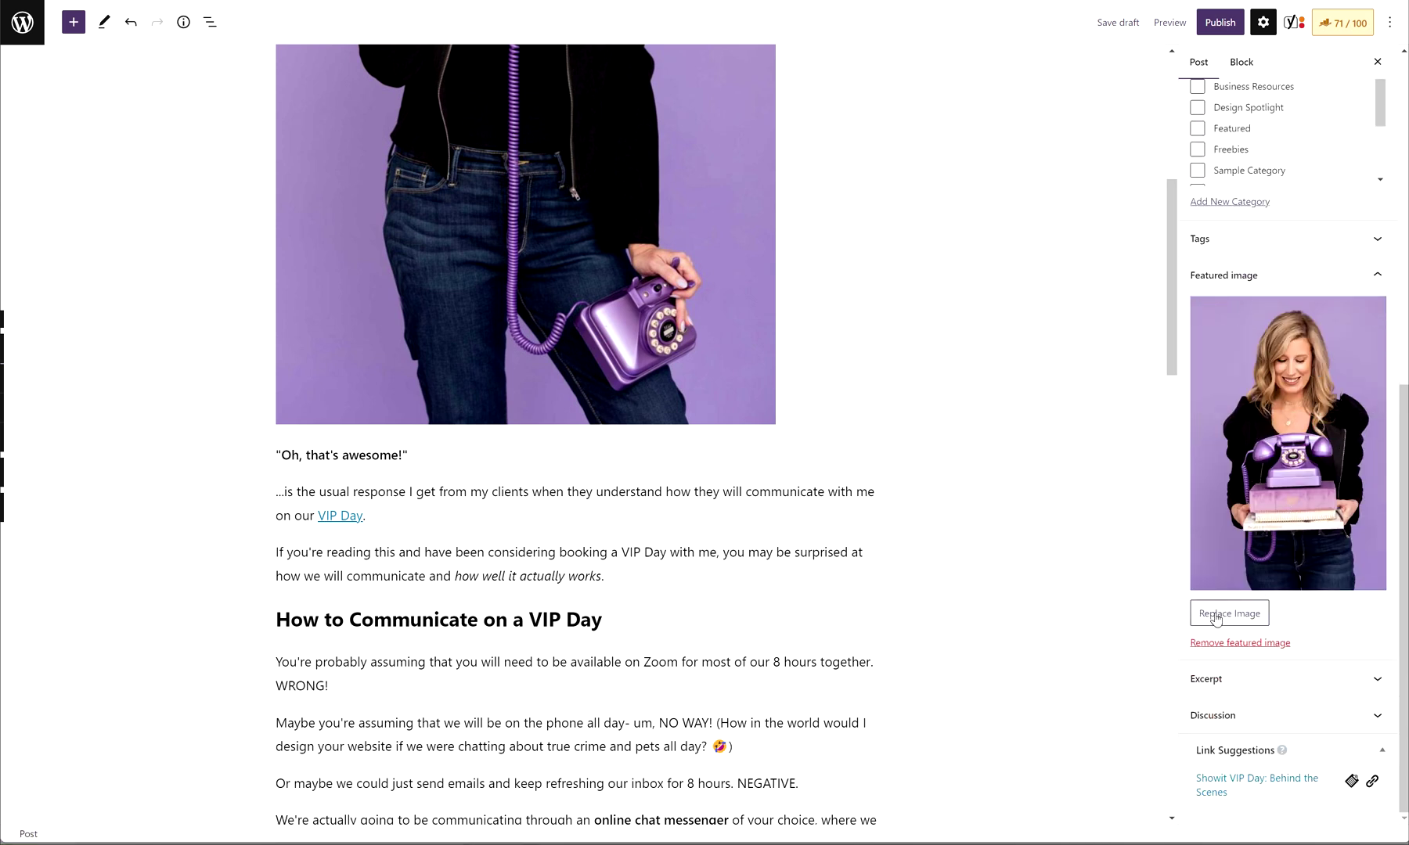
{"action": "left_click", "coordinate": [1221, 618]}
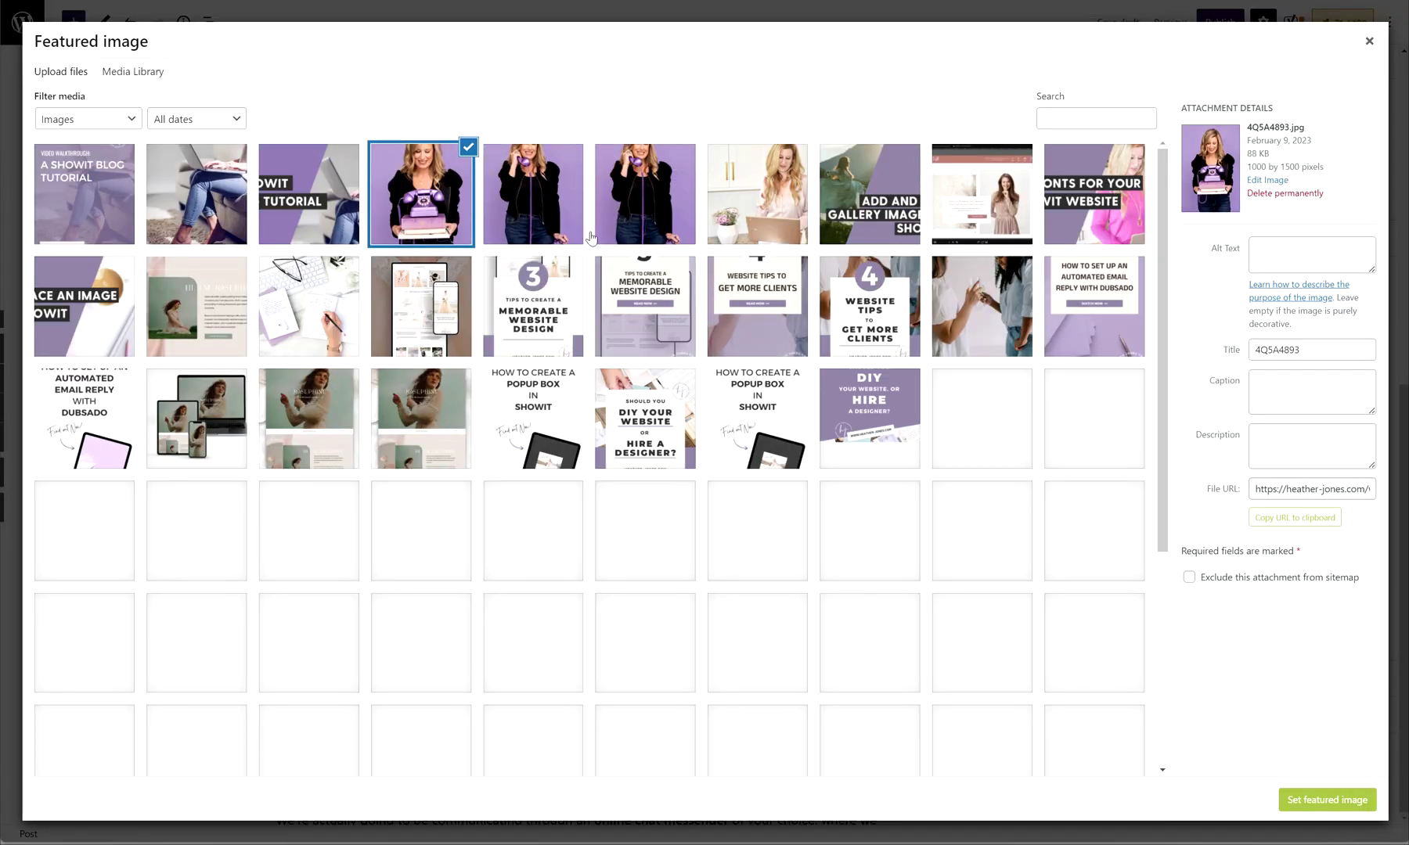
{"action": "left_click", "coordinate": [62, 78]}
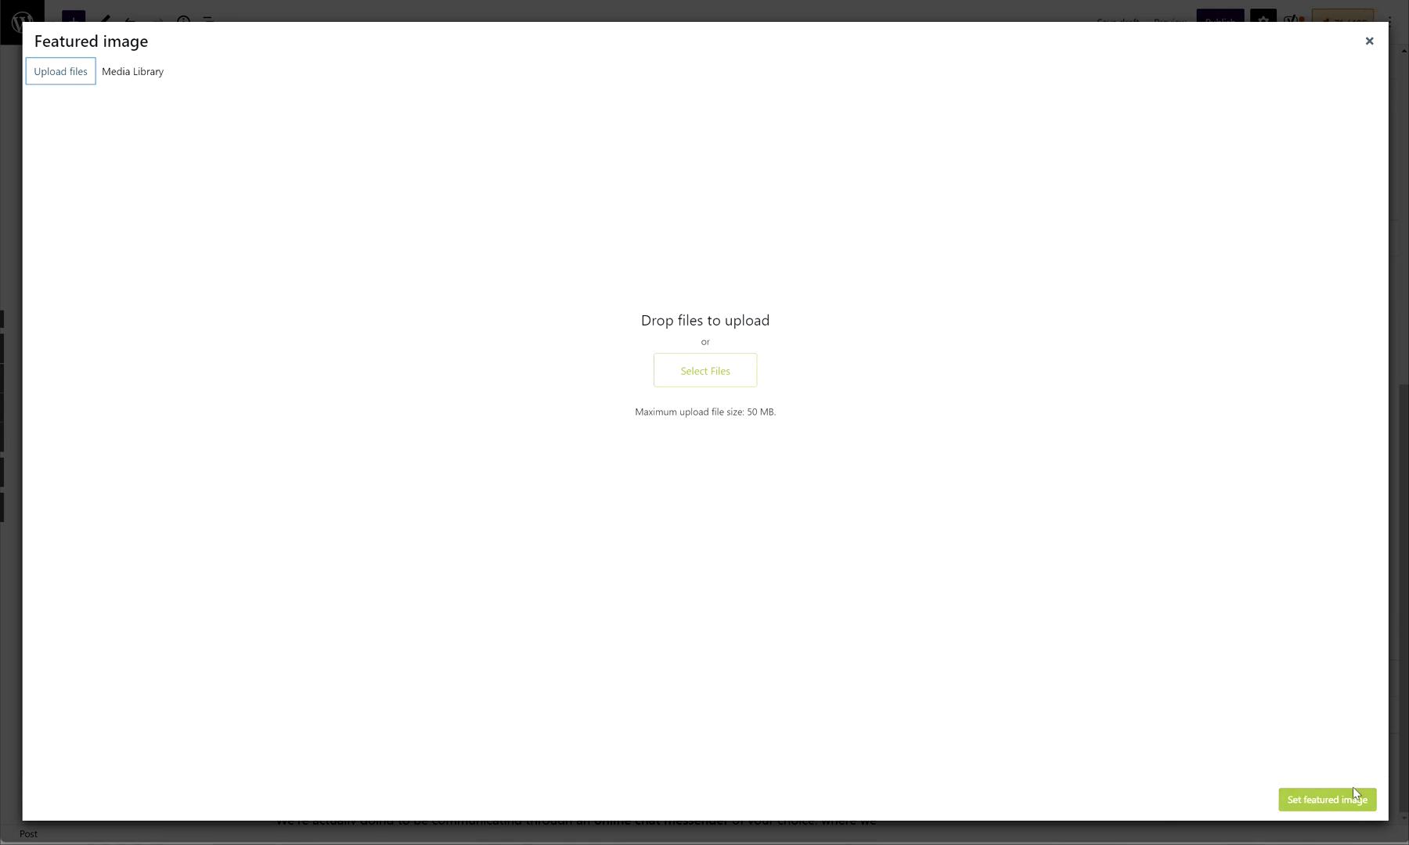
{"action": "left_click", "coordinate": [1370, 43]}
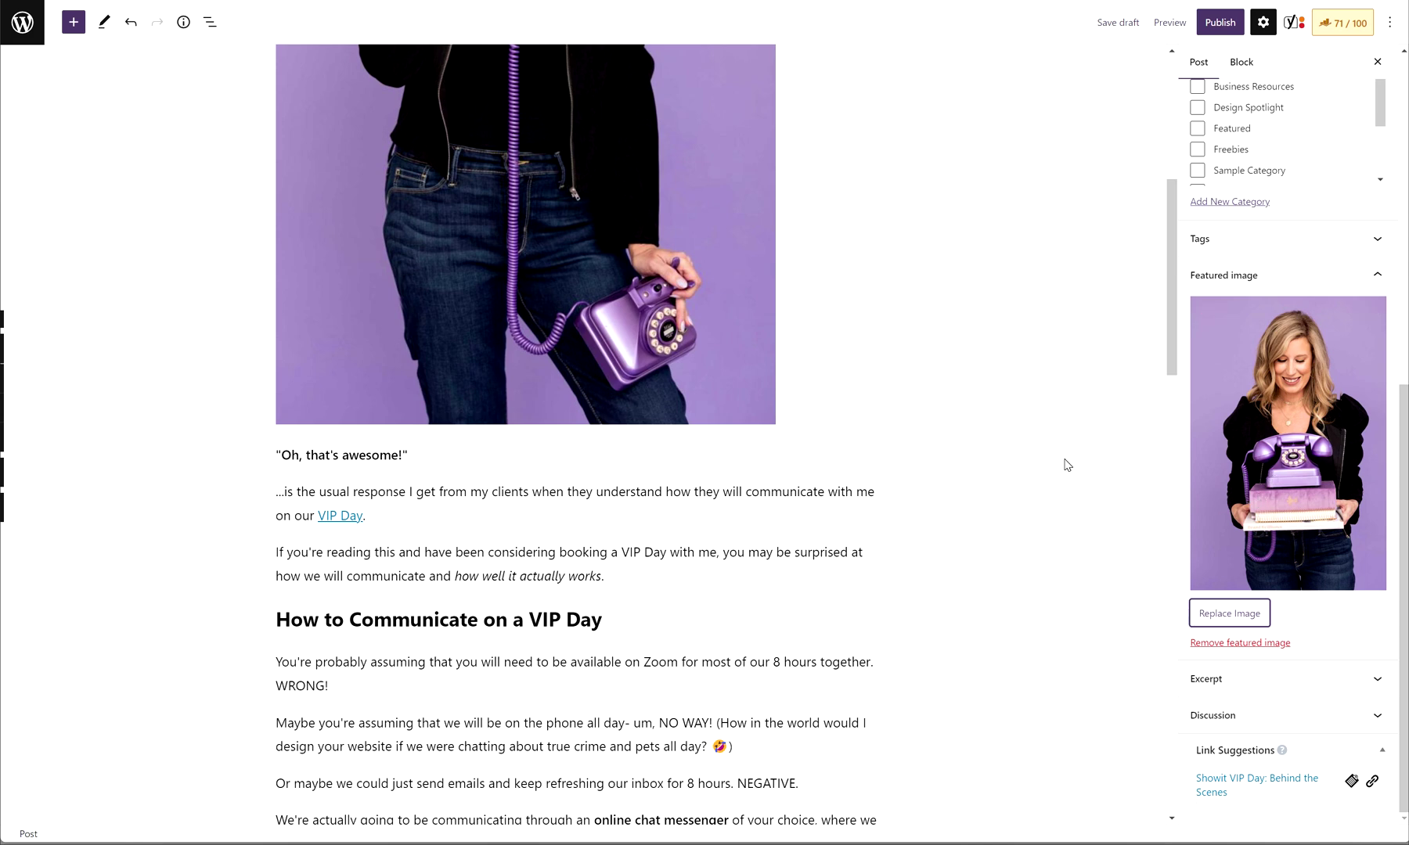
{"action": "scroll", "coordinate": [994, 450], "scroll_direction": "down", "scroll_amount": 4}
{"action": "scroll", "coordinate": [983, 444], "scroll_direction": "down", "scroll_amount": 5}
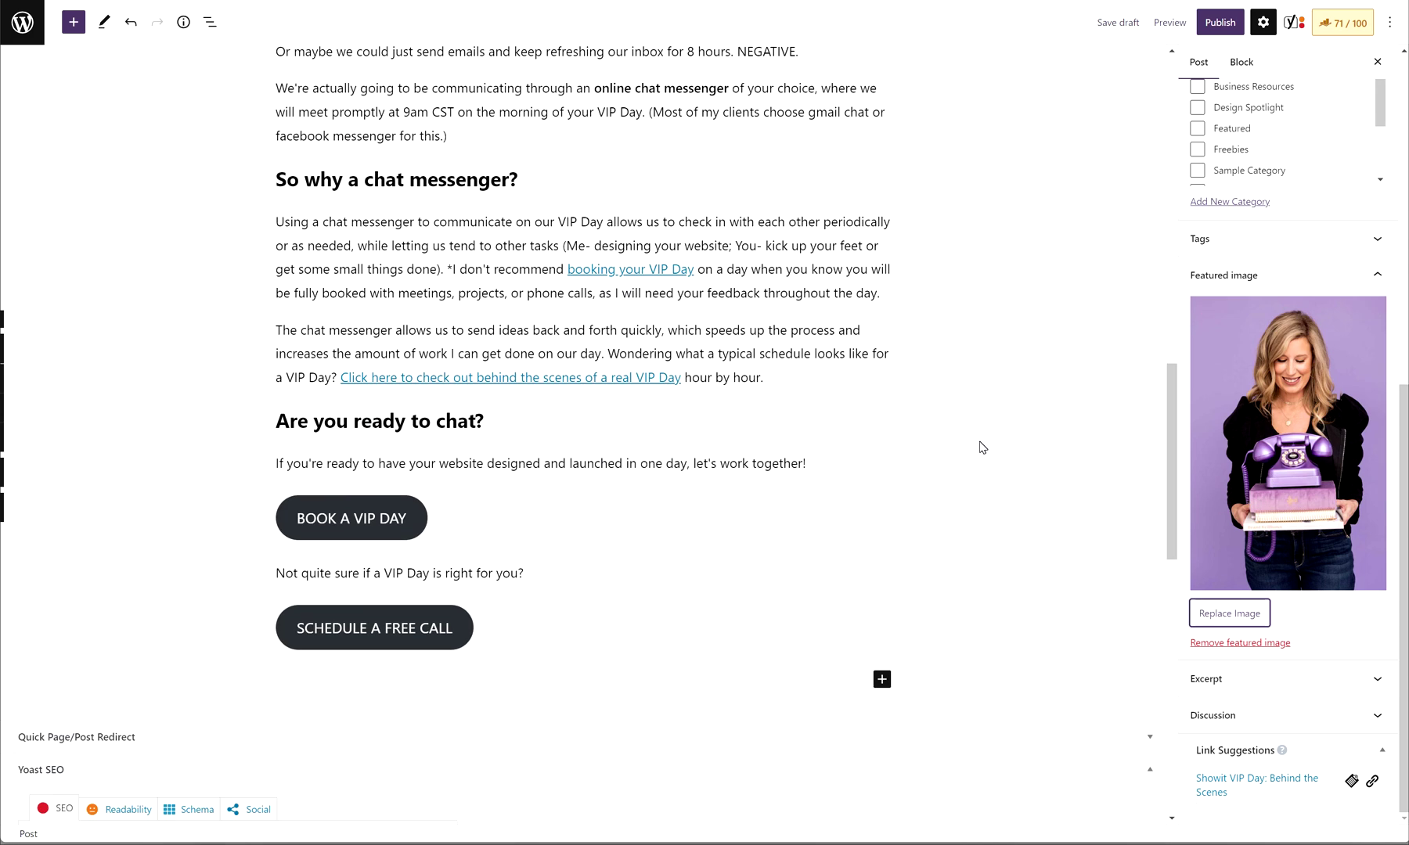
{"action": "scroll", "coordinate": [978, 453], "scroll_direction": "down", "scroll_amount": 2}
{"action": "scroll", "coordinate": [975, 403], "scroll_direction": "down", "scroll_amount": 6}
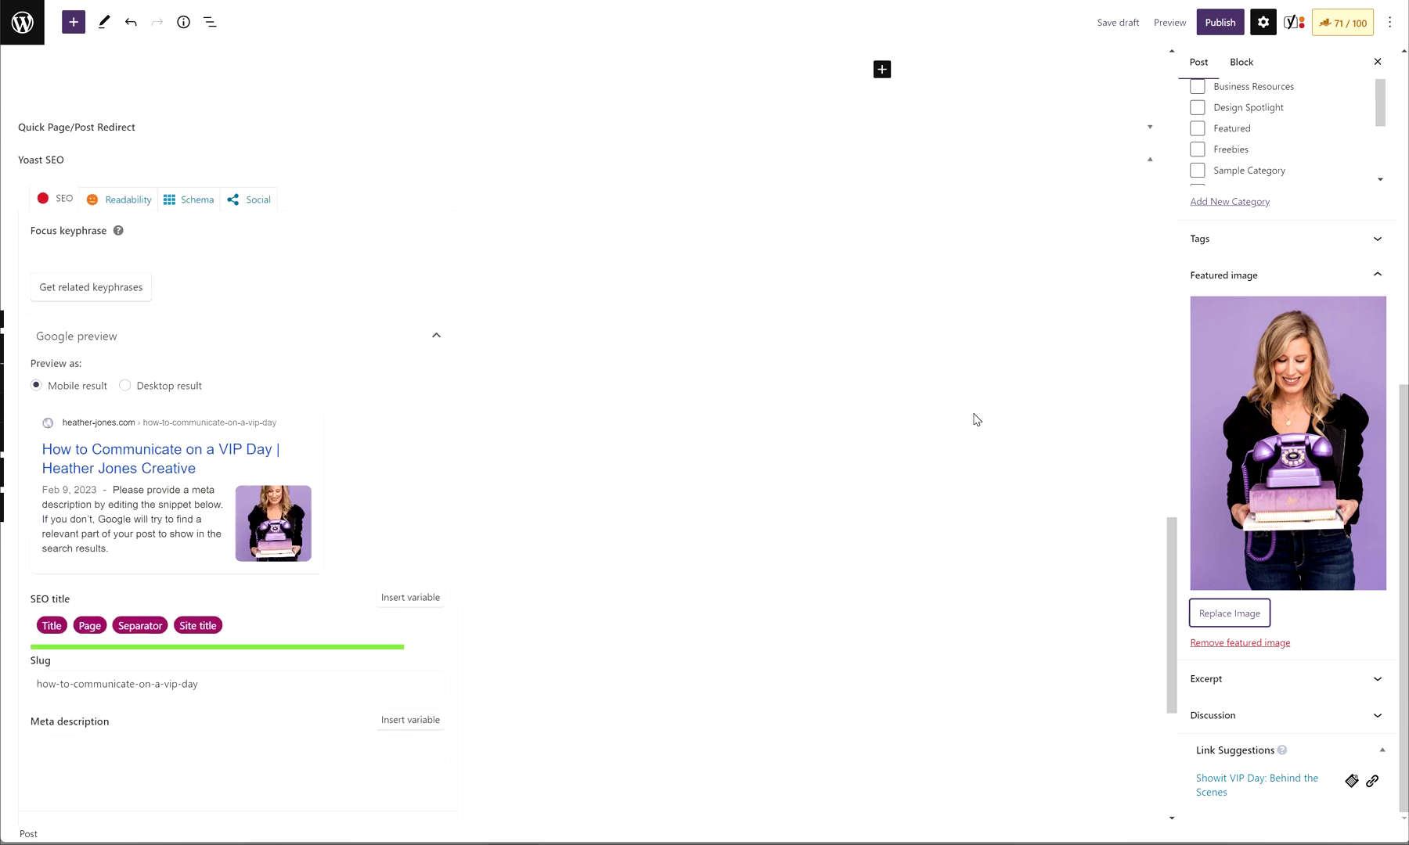
{"action": "scroll", "coordinate": [978, 420], "scroll_direction": "up", "scroll_amount": 15}
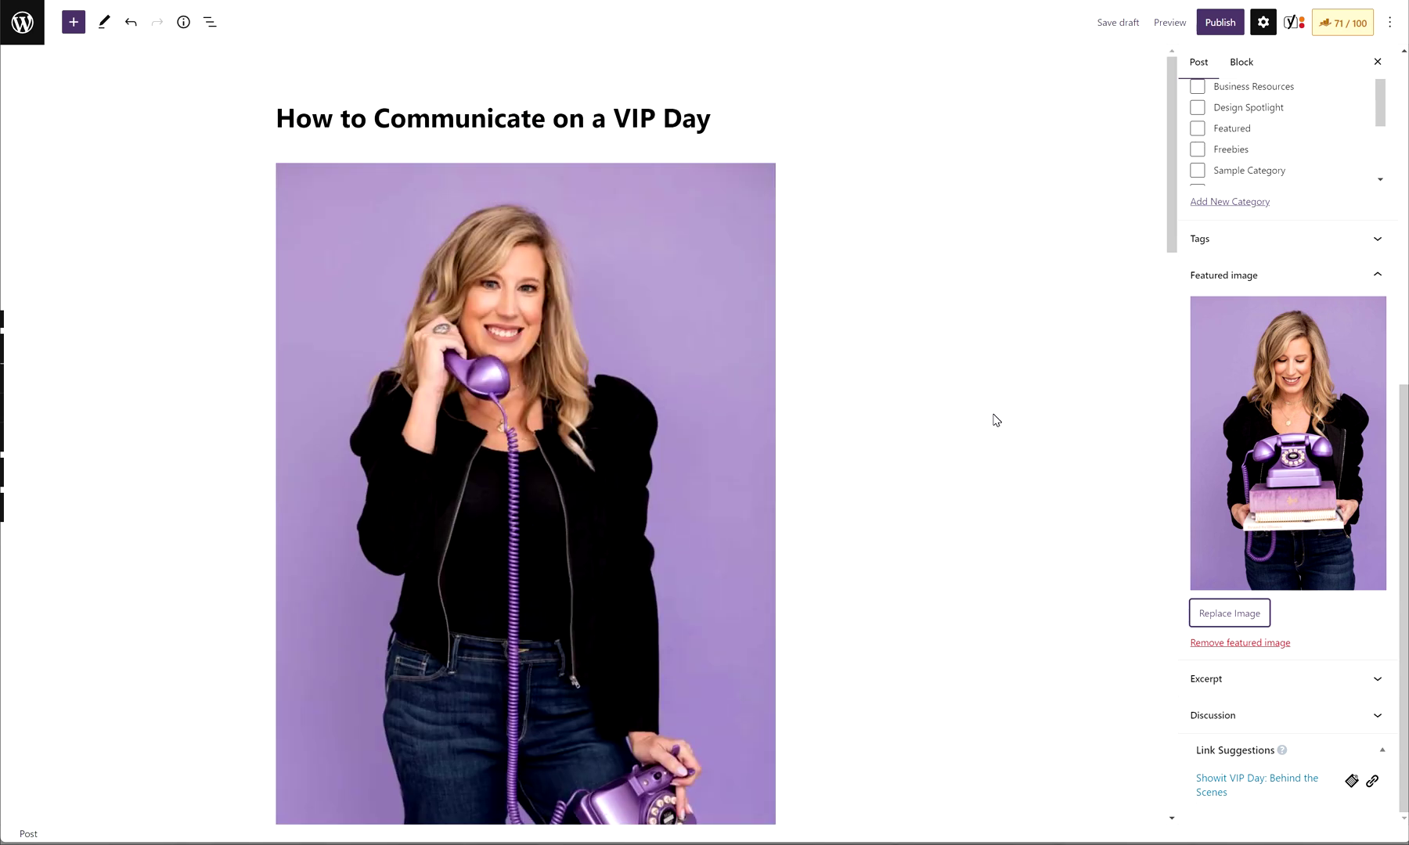
{"action": "scroll", "coordinate": [1108, 283], "scroll_direction": "down", "scroll_amount": 4}
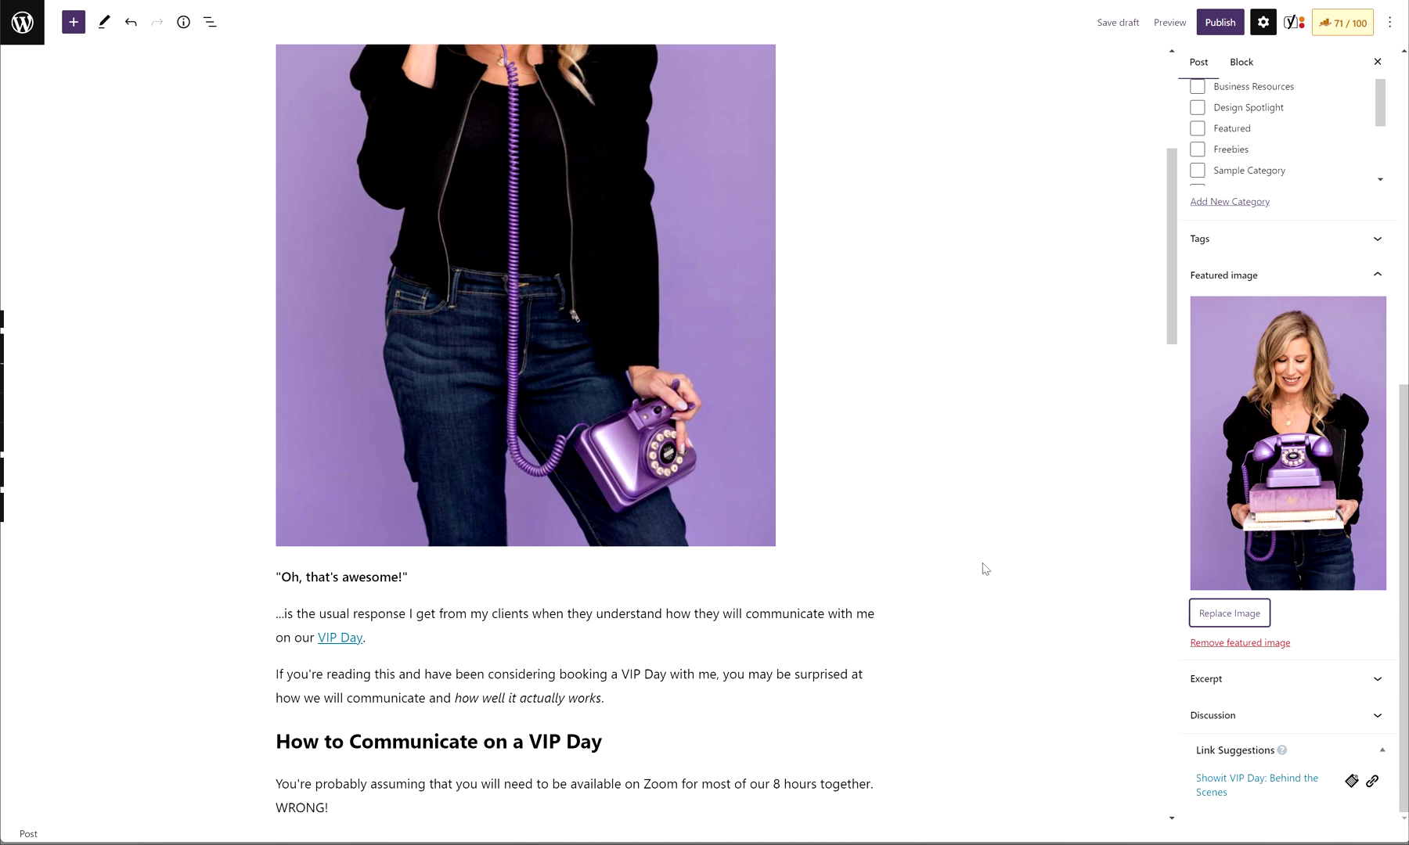
{"action": "scroll", "coordinate": [994, 532], "scroll_direction": "up", "scroll_amount": 2}
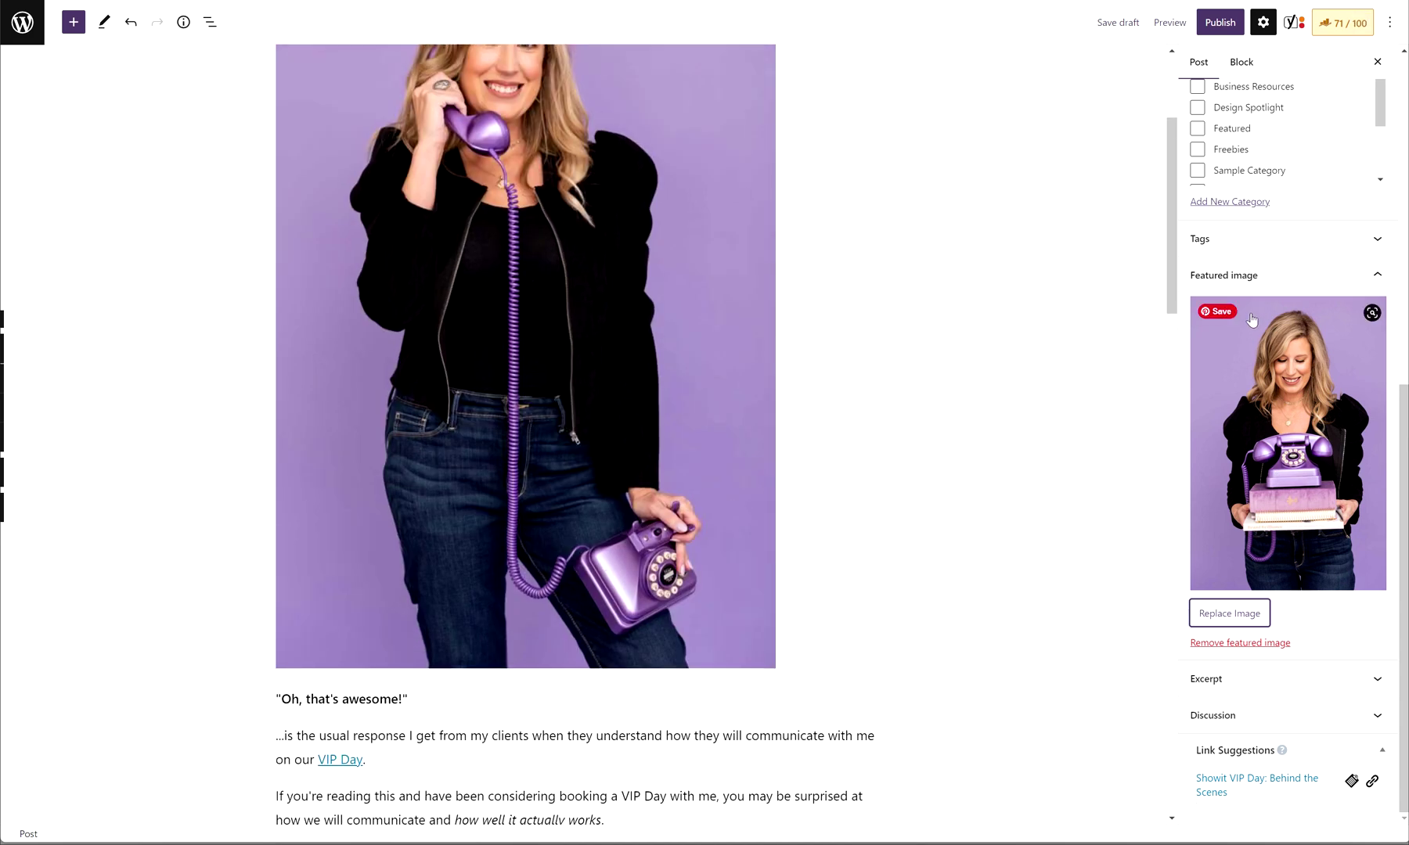
{"action": "scroll", "coordinate": [1244, 391], "scroll_direction": "up", "scroll_amount": 8}
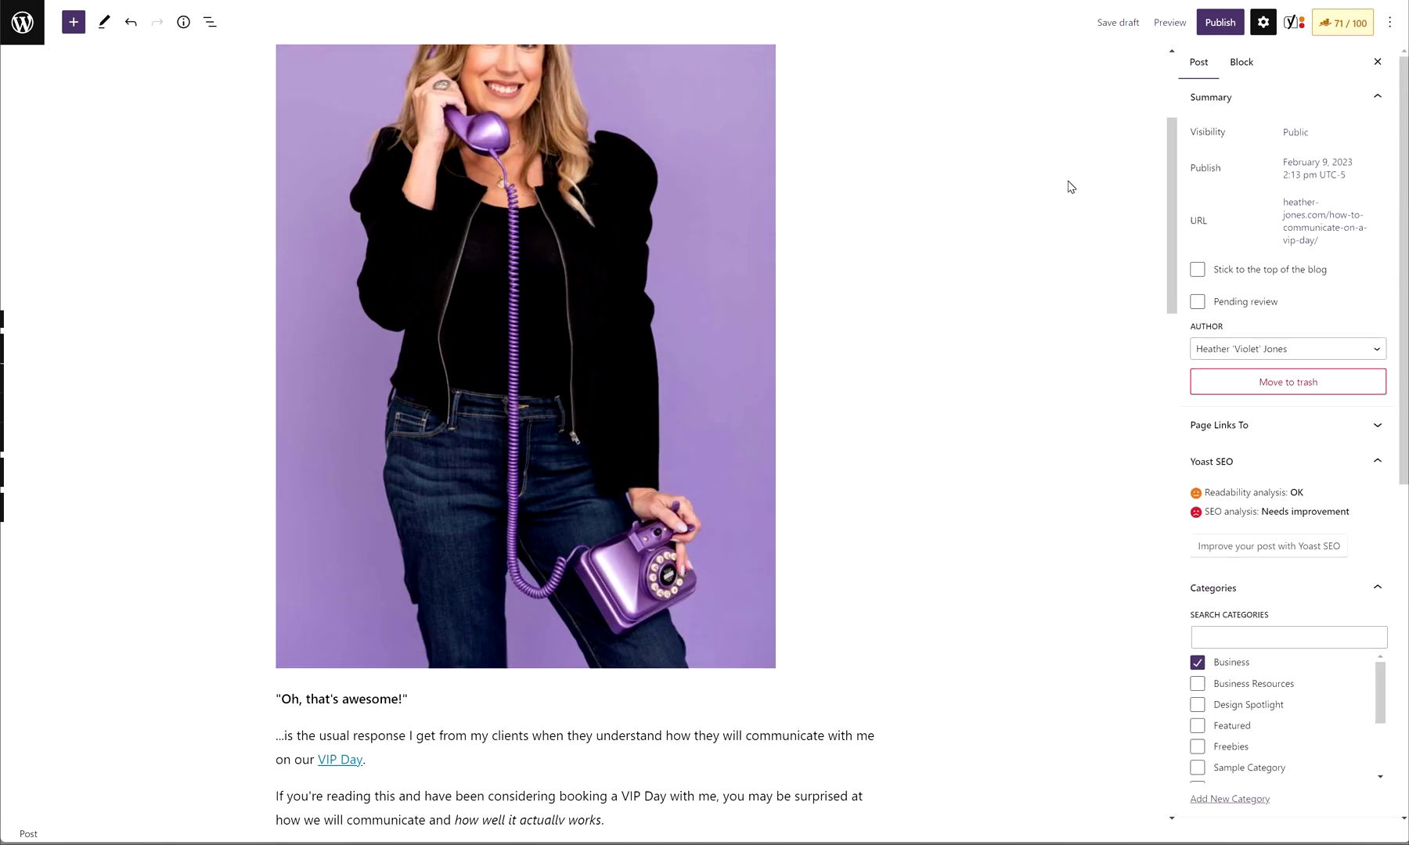
Publish 'How to Communicate on a VIP Day' and return to the All Posts list.
{"action": "left_click", "coordinate": [1219, 30]}
{"action": "left_click", "coordinate": [1249, 31]}
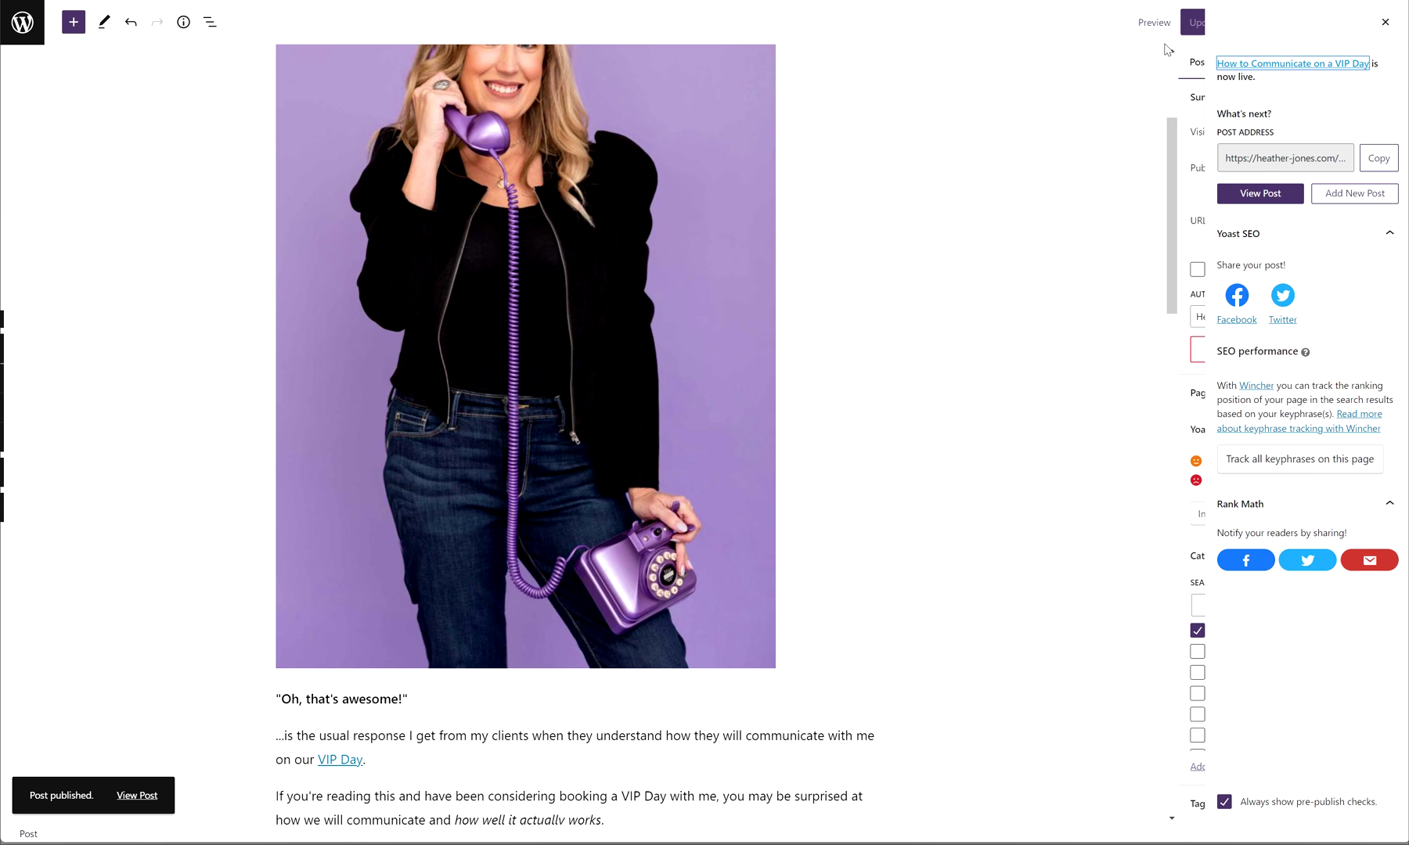
{"action": "left_click", "coordinate": [1384, 21]}
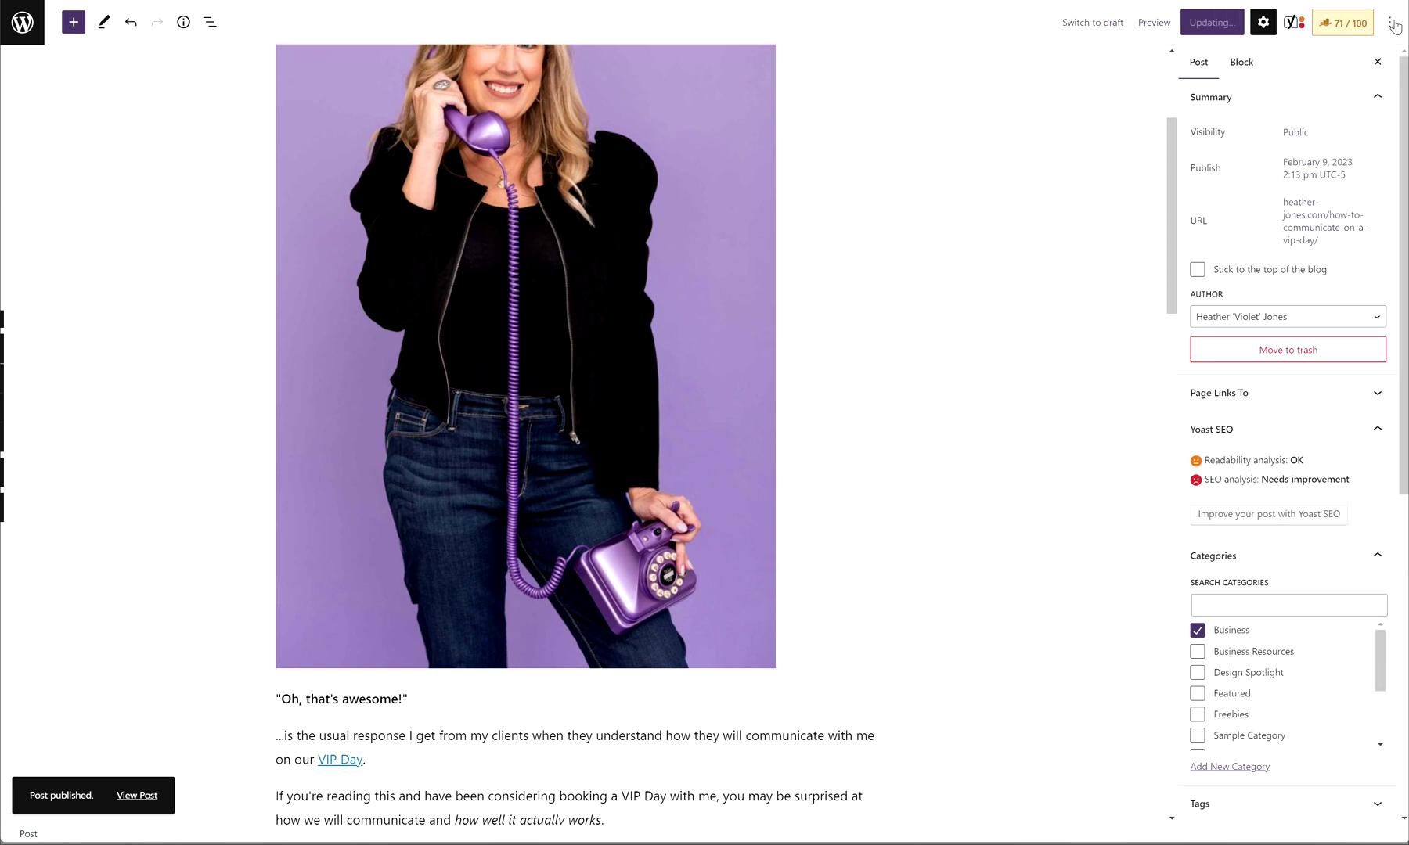
{"action": "left_click", "coordinate": [1377, 65]}
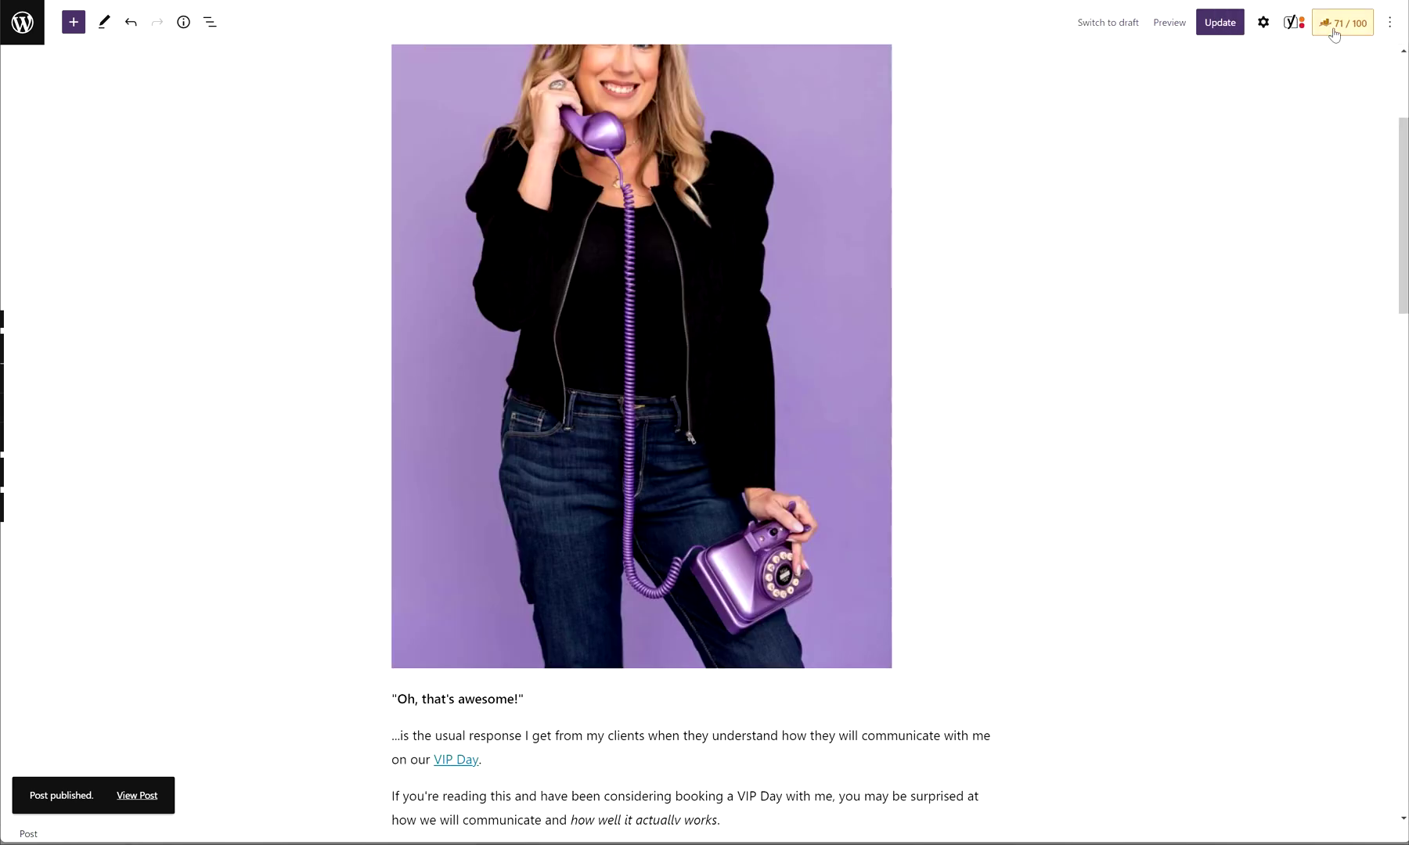
{"action": "left_click", "coordinate": [16, 23]}
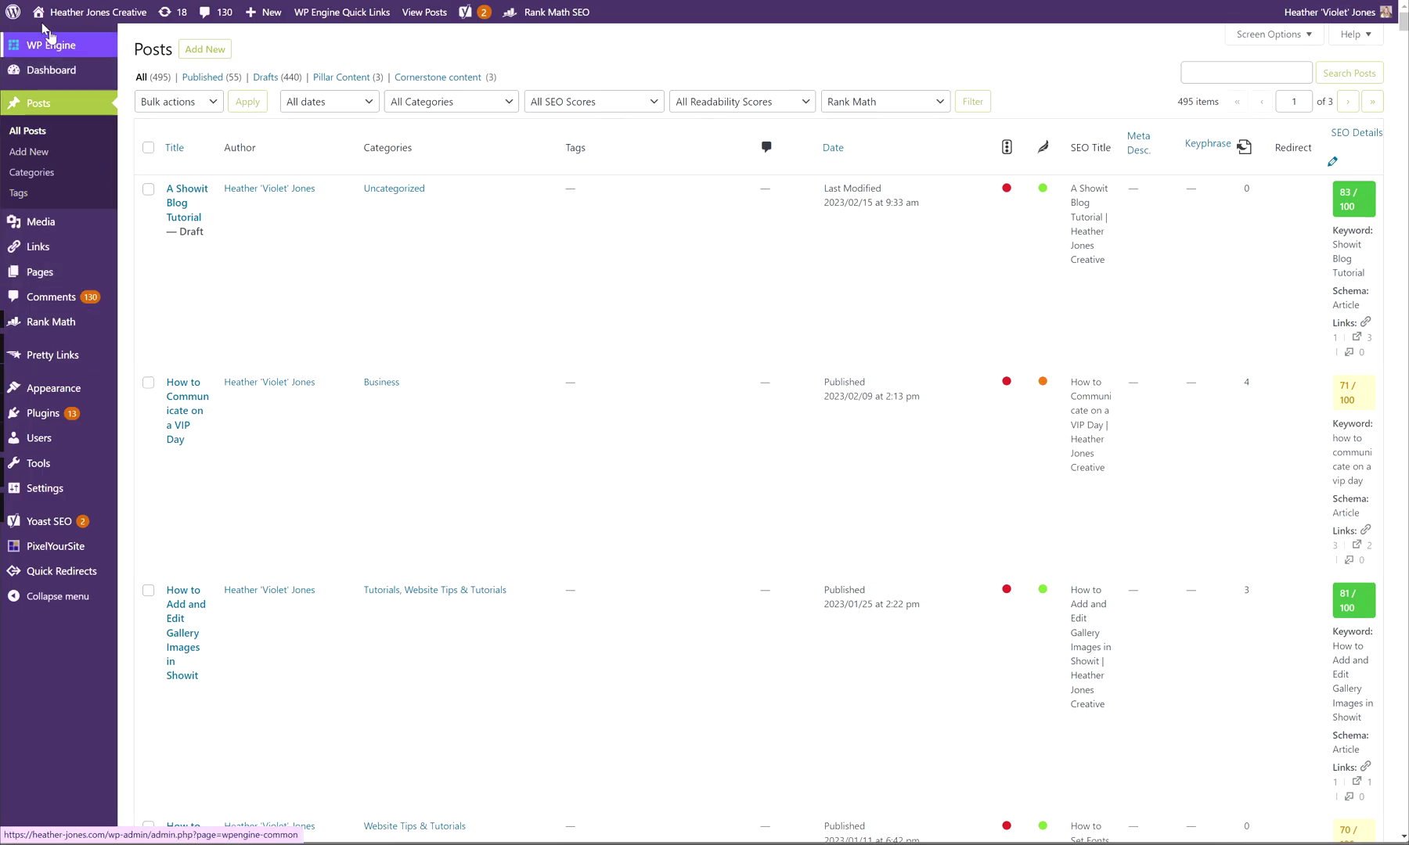
{"action": "mouse_move", "coordinate": [28, 47]}
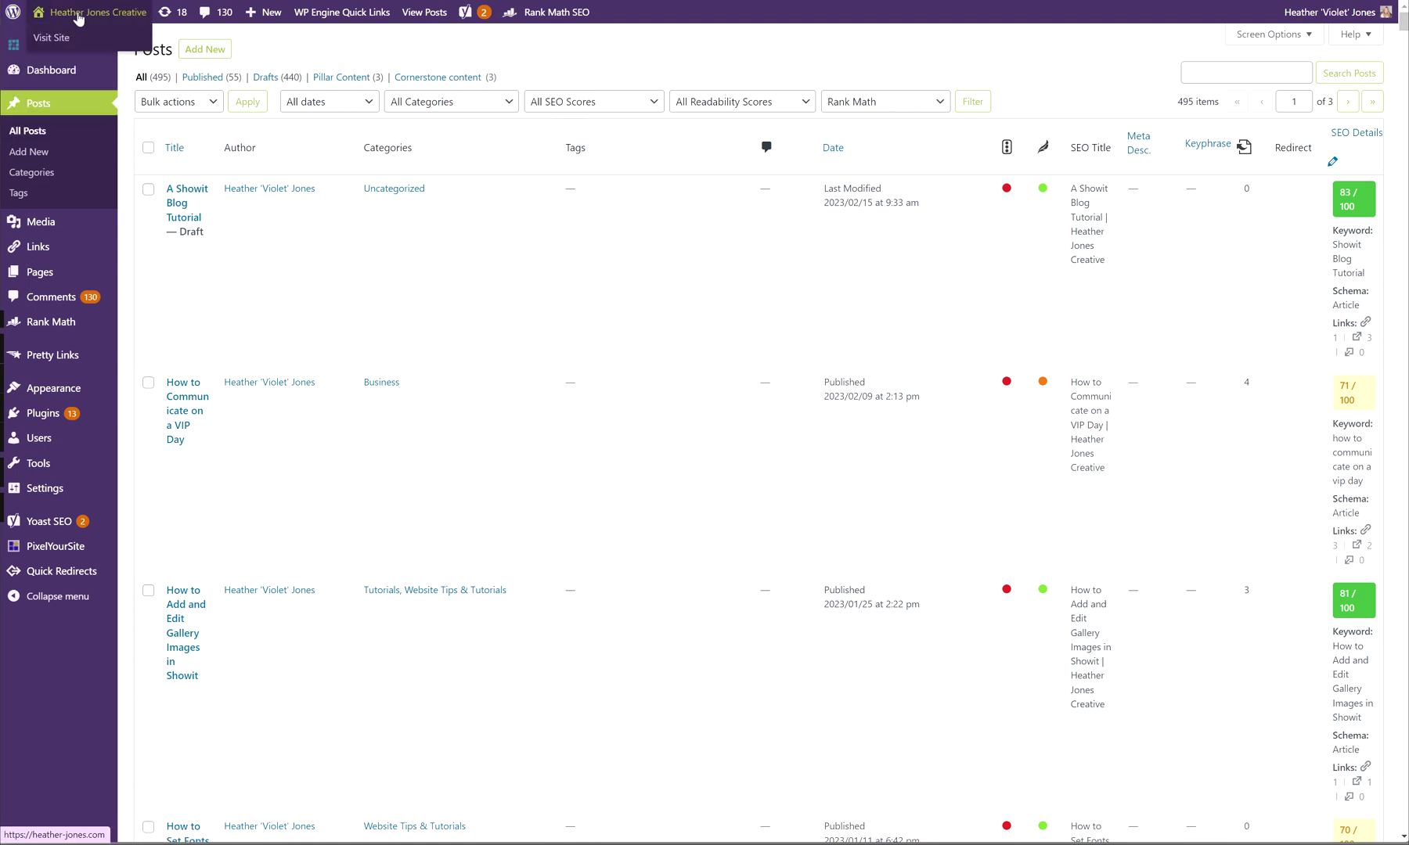
Open the live website's homepage and go to its blog page to find 'How to Communicate on a VIP Day'.
{"action": "left_click", "coordinate": [66, 41]}
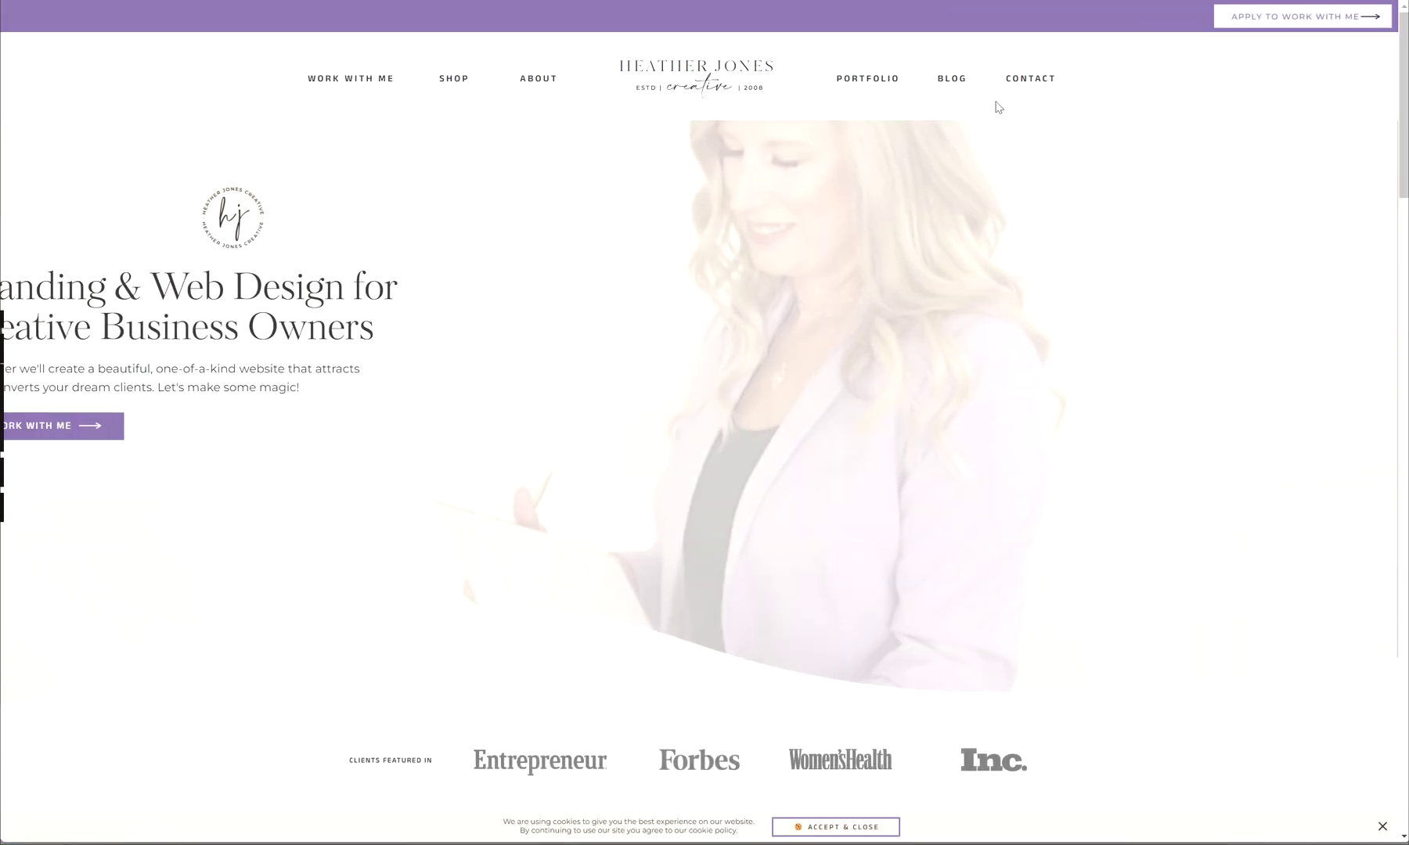
{"action": "left_click", "coordinate": [952, 79]}
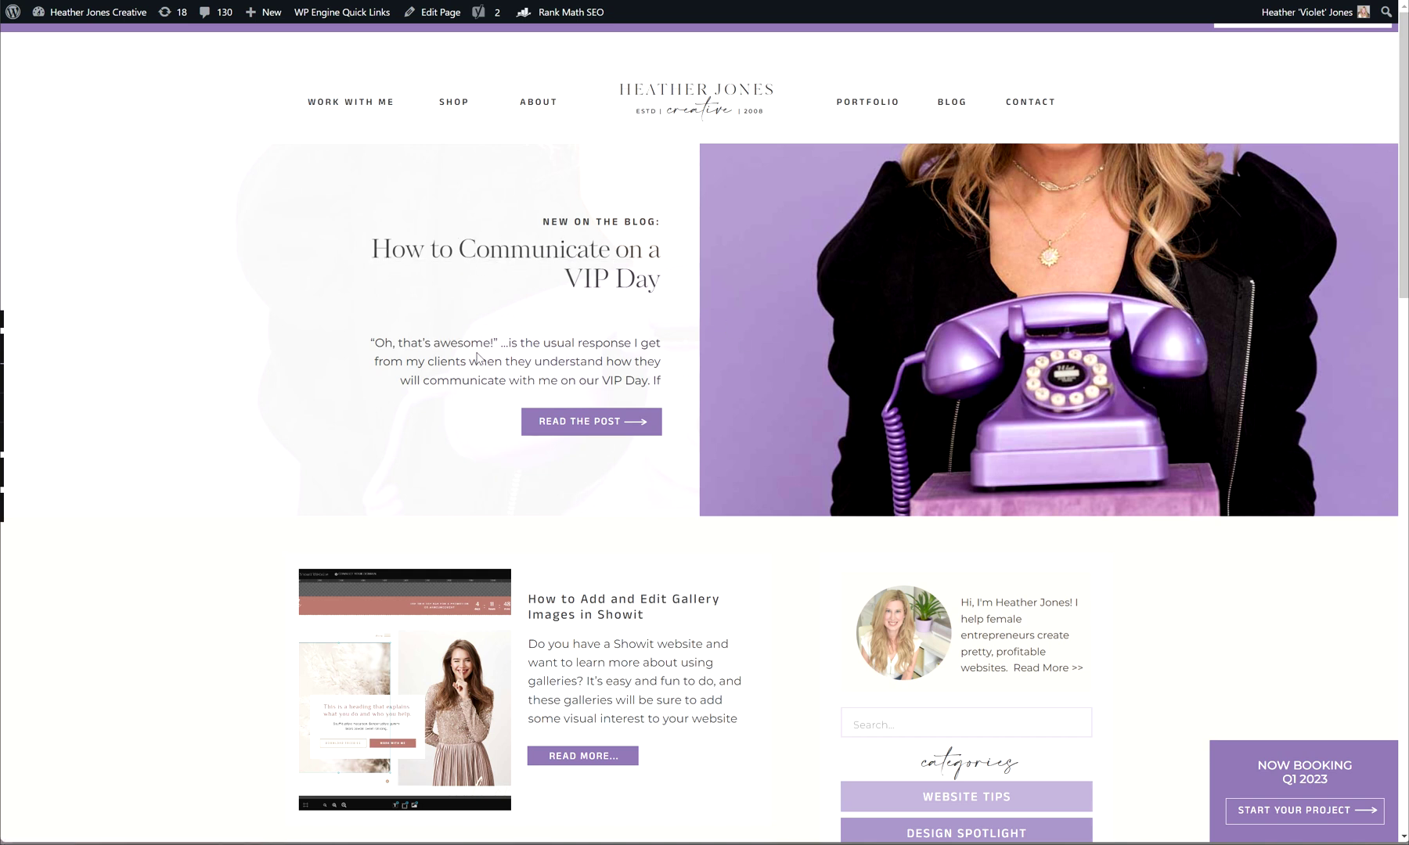
{"action": "left_click", "coordinate": [582, 427]}
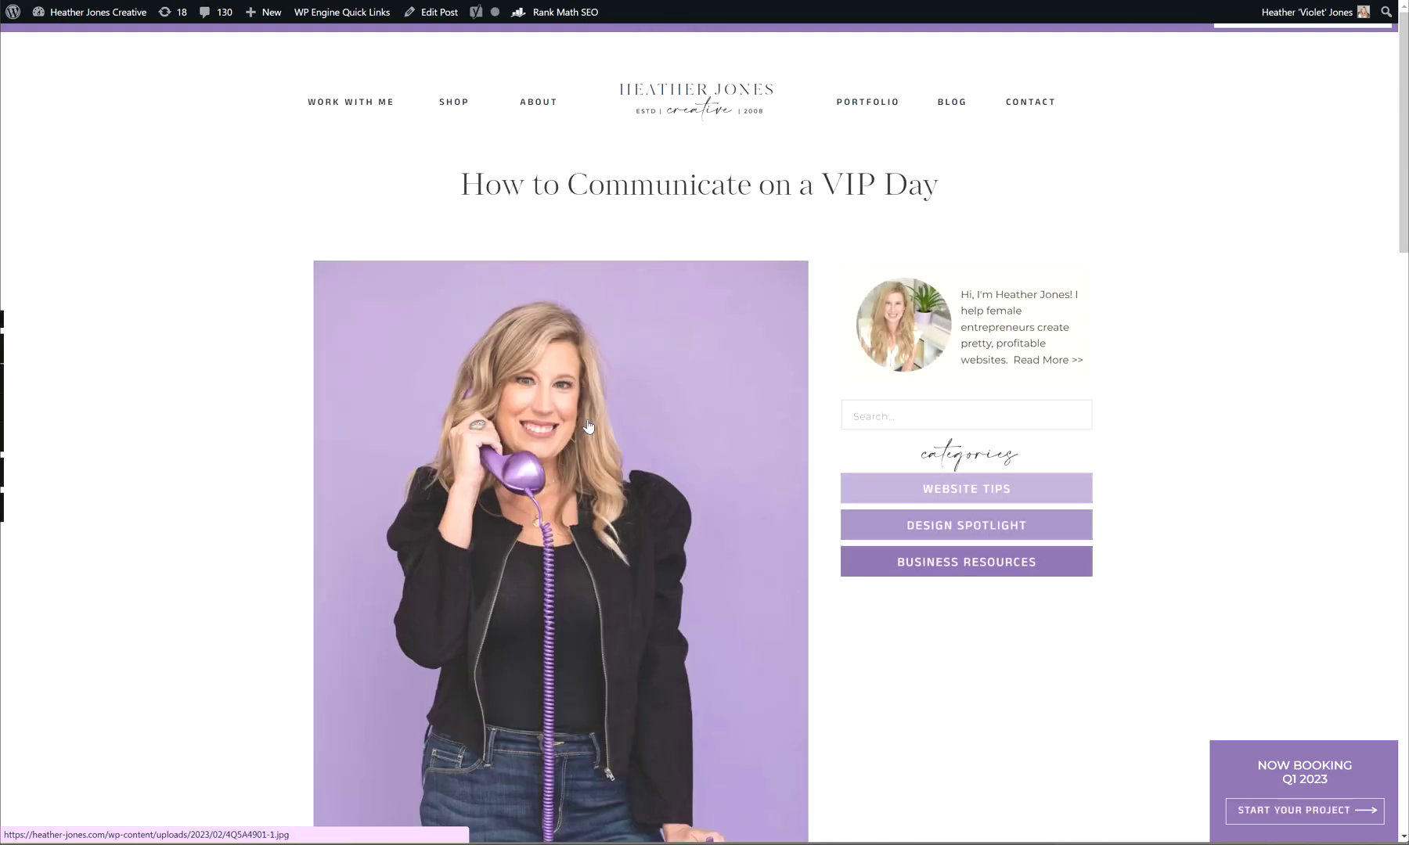
{"action": "scroll", "coordinate": [897, 444], "scroll_direction": "down", "scroll_amount": 12}
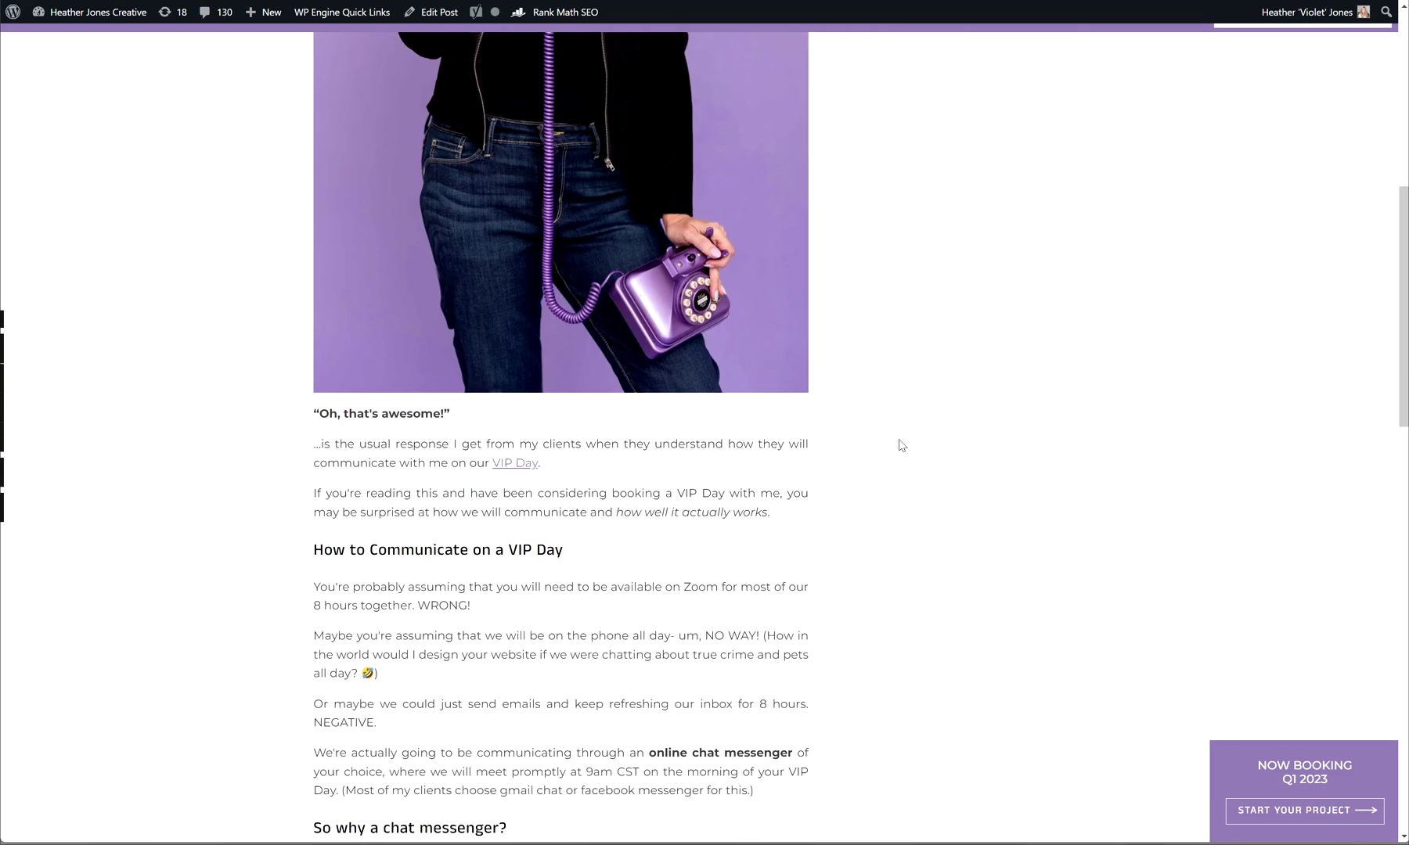
{"action": "scroll", "coordinate": [775, 357], "scroll_direction": "down", "scroll_amount": 6}
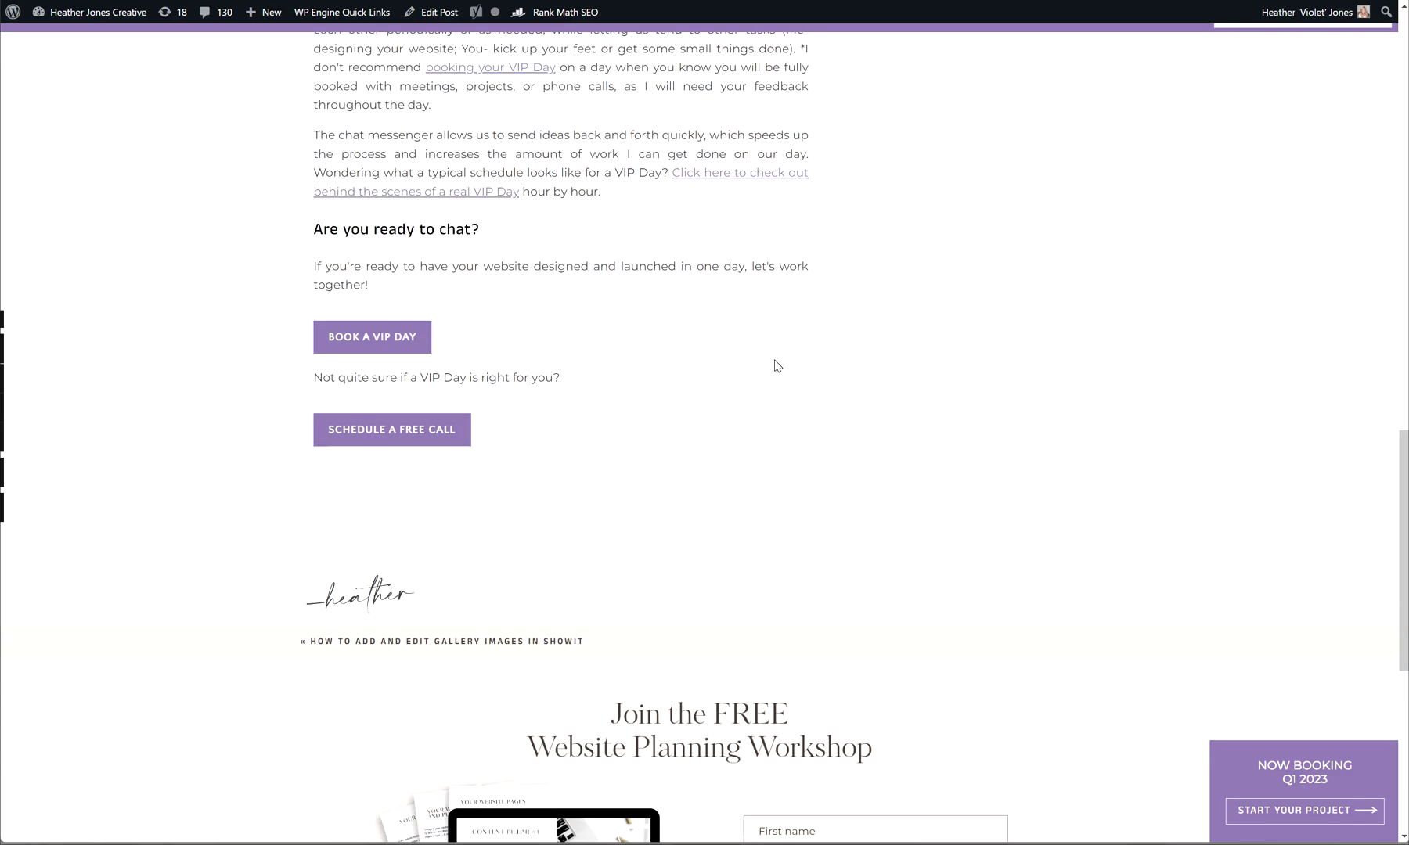
{"action": "scroll", "coordinate": [776, 364], "scroll_direction": "up", "scroll_amount": 2}
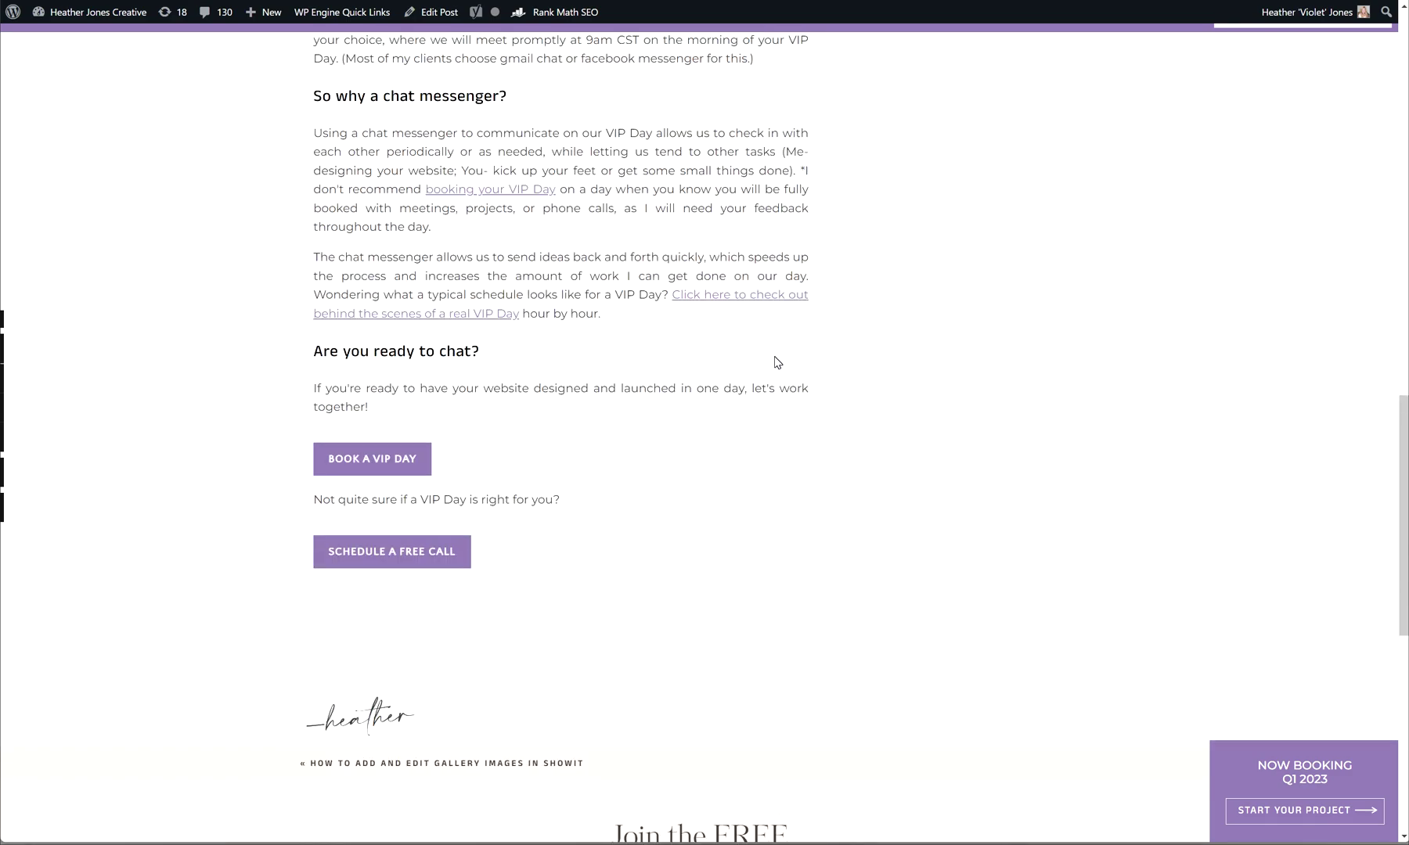
{"action": "scroll", "coordinate": [778, 368], "scroll_direction": "down", "scroll_amount": 5}
{"action": "scroll", "coordinate": [780, 367], "scroll_direction": "up", "scroll_amount": 10}
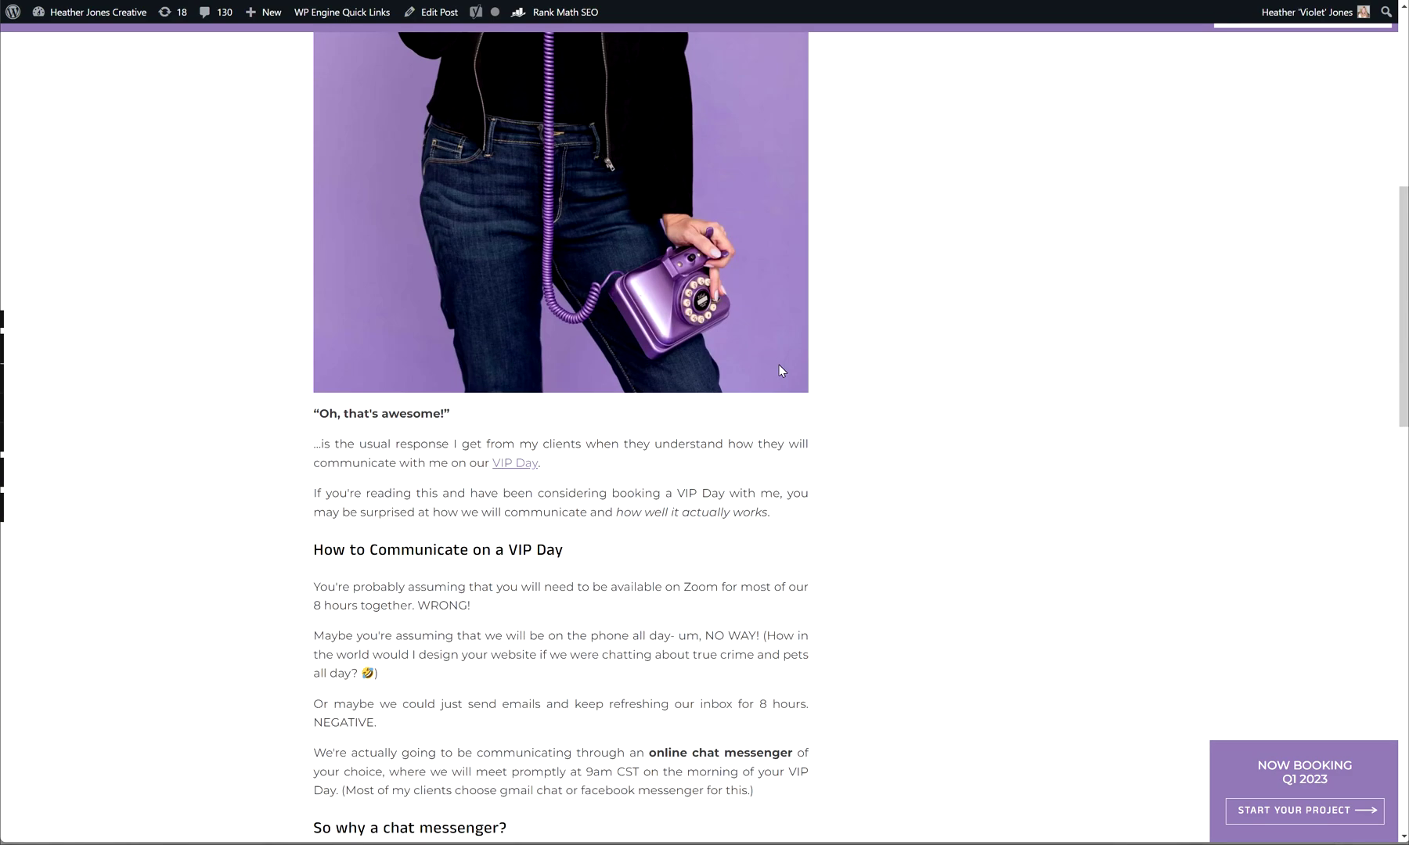